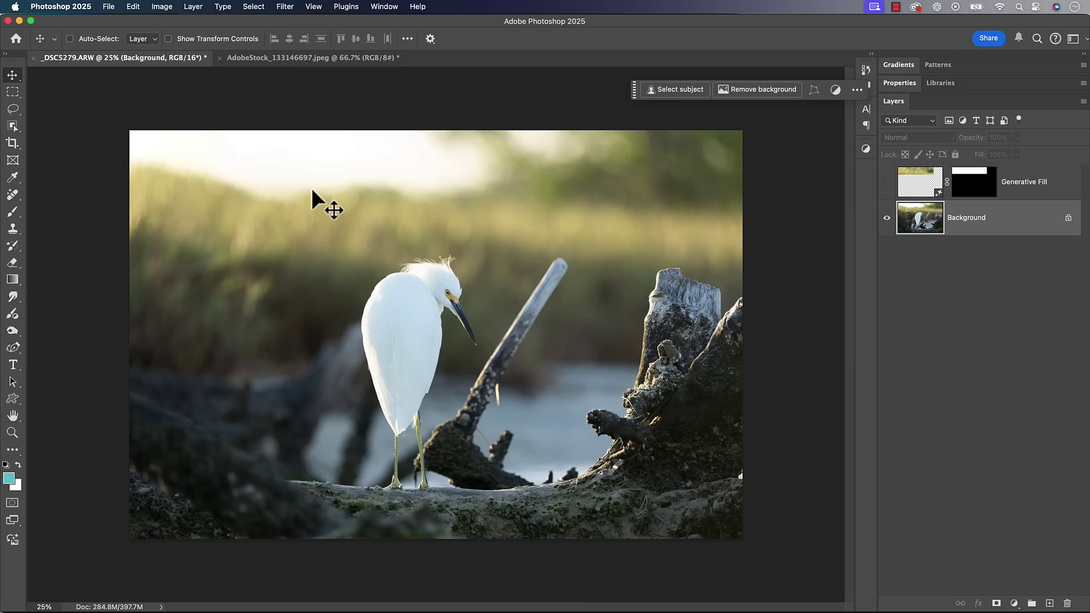
# - Start cropping in from the top edge, then cancel the crop to keep the full photo
pyautogui.press('c')
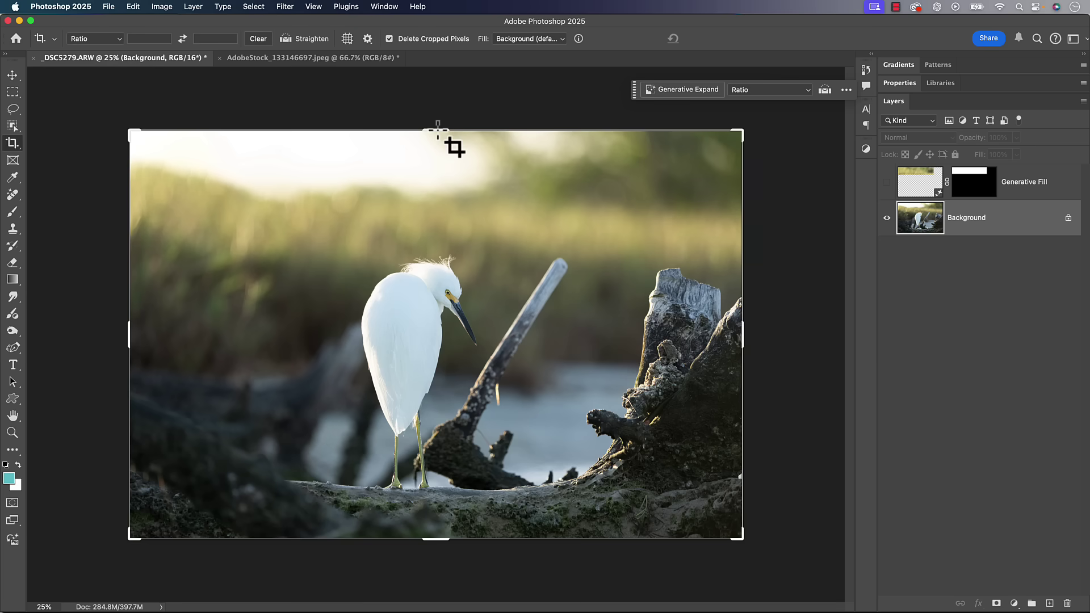
pyautogui.click(437, 129)
pyautogui.moveTo(435, 130); pyautogui.dragTo(435, 174)
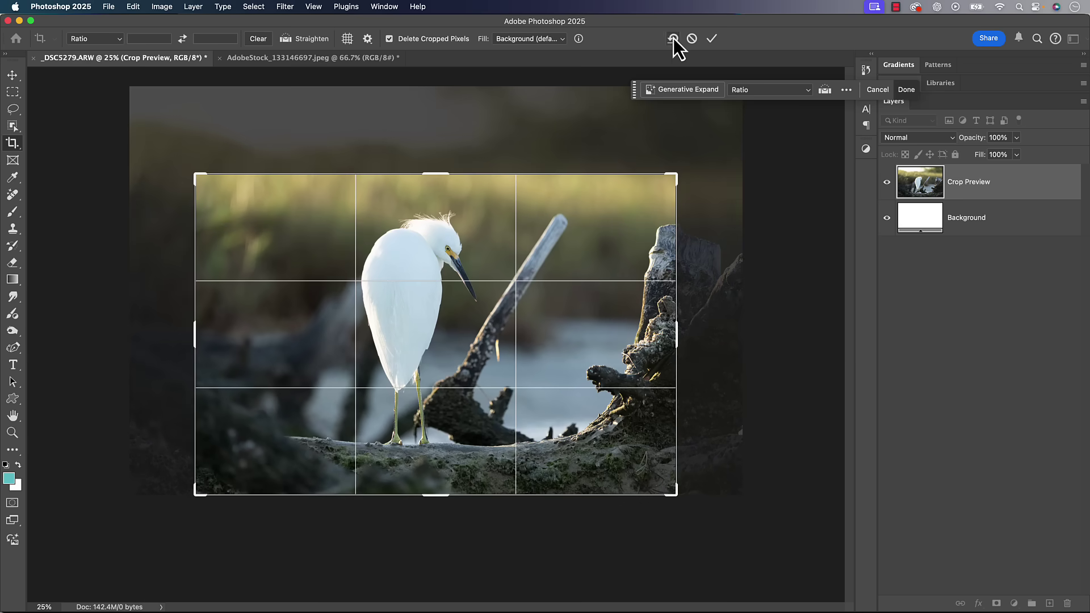
pyautogui.click(710, 40)
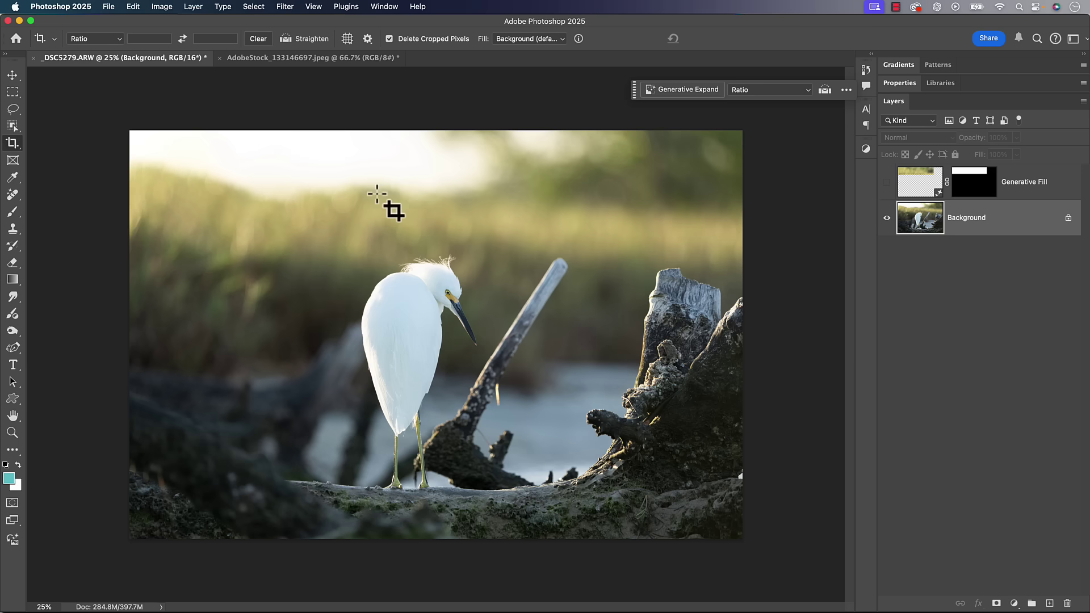
pyautogui.press('v')
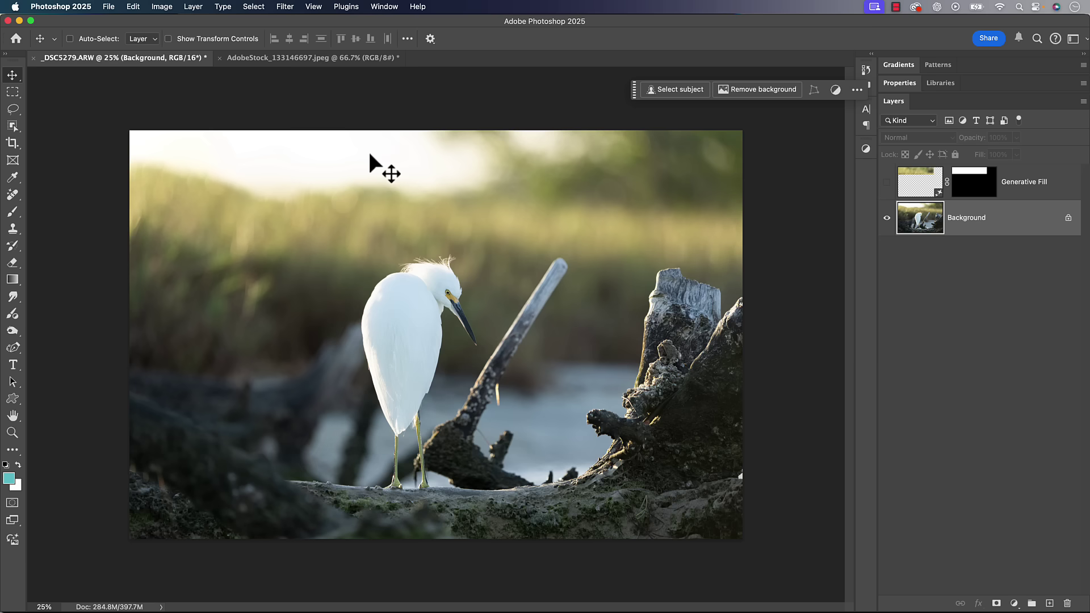
# - Marquee the top-left patch, cancel the Generative Fill prompt, deselect, and show the Generative Fill layer
pyautogui.click(12, 92)
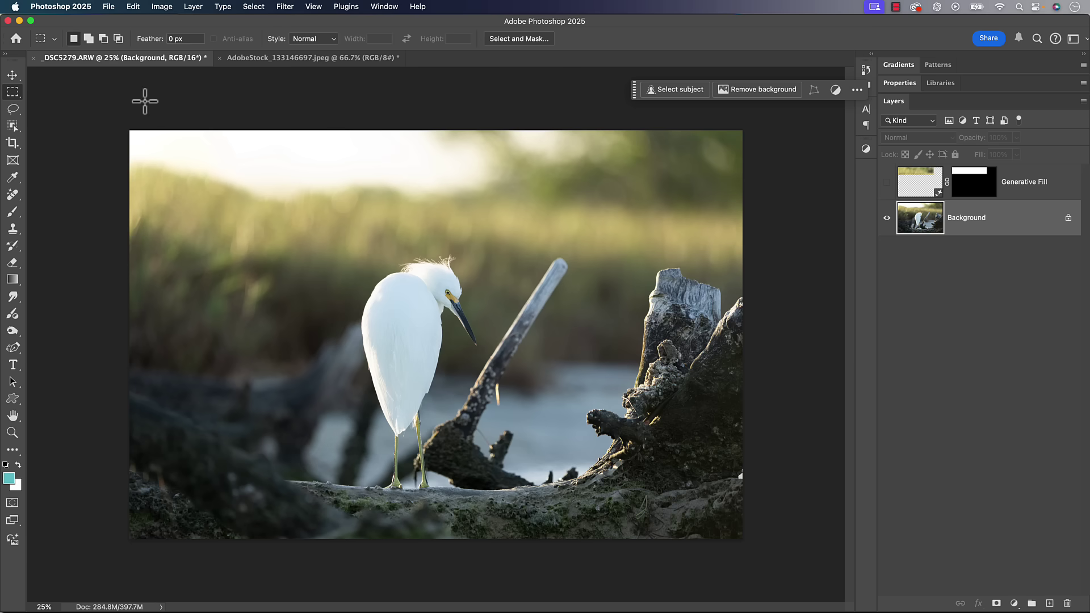
pyautogui.moveTo(116, 105); pyautogui.dragTo(617, 214)
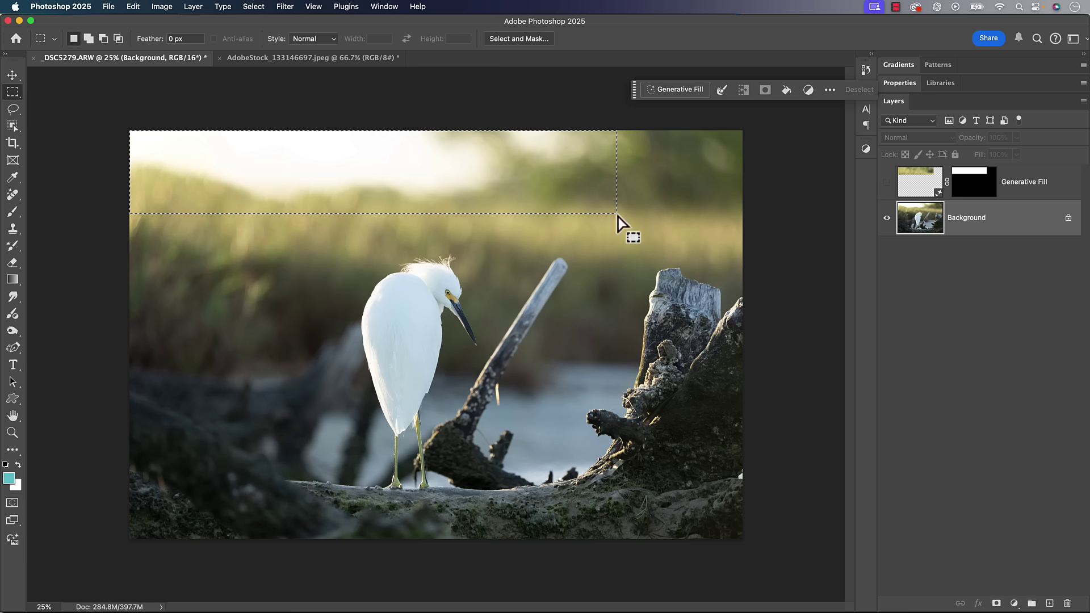
pyautogui.click(675, 90)
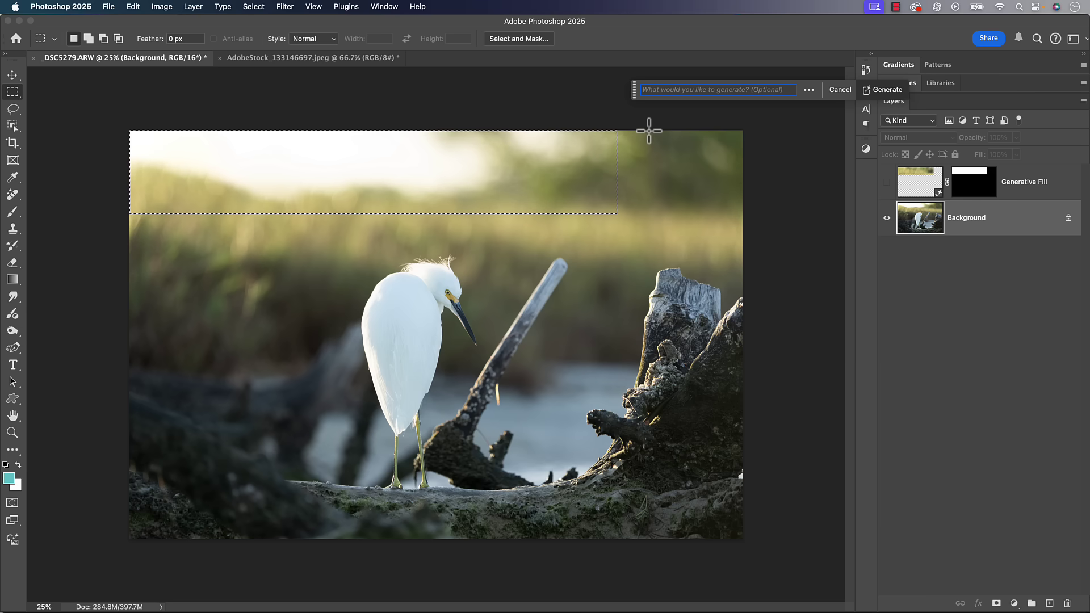
pyautogui.click(841, 91)
pyautogui.press('super+d')
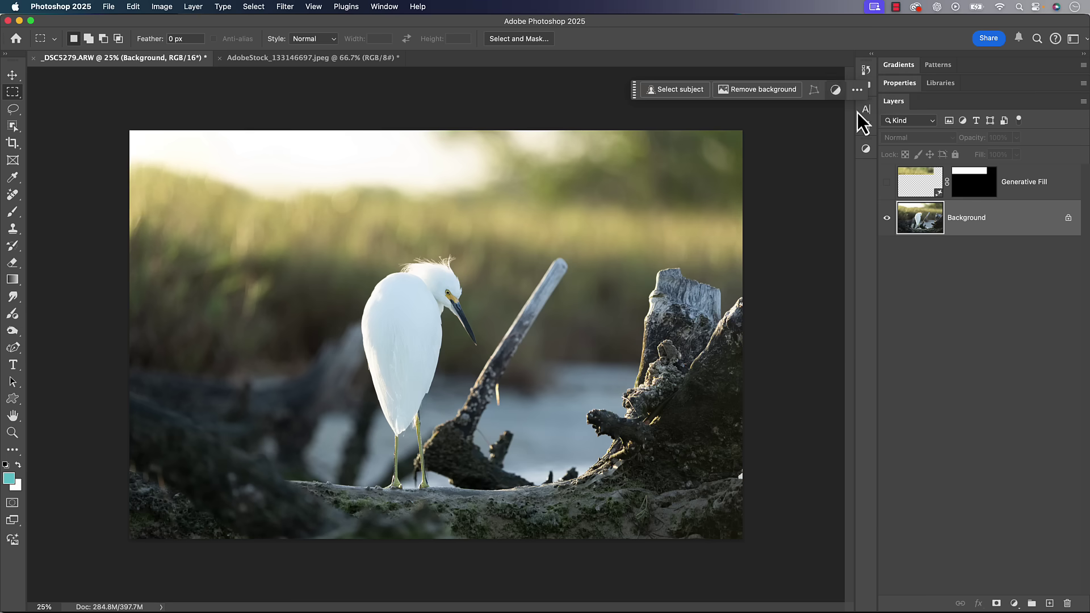
pyautogui.click(887, 182)
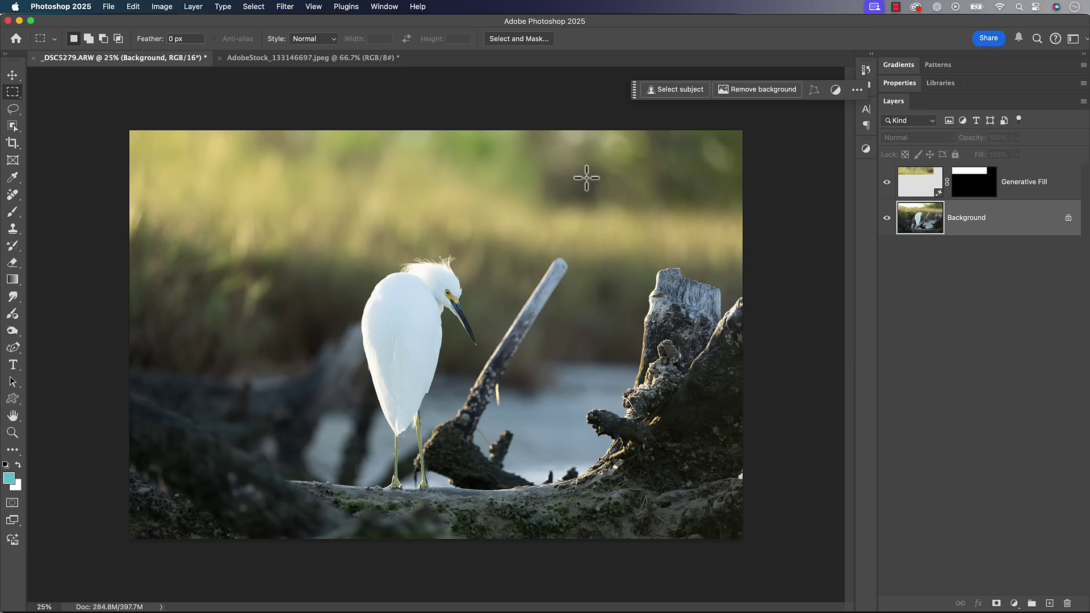
pyautogui.press('super+equal')
pyautogui.press('super+equal')
pyautogui.press('super+equal')
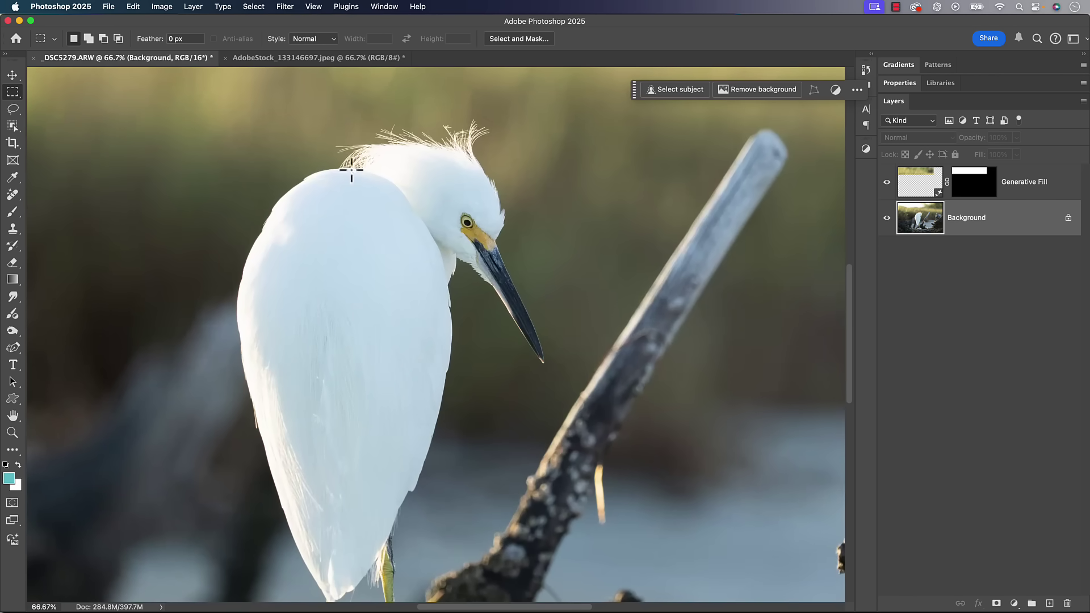
pyautogui.moveTo(384, 303); pyautogui.dragTo(684, 480)
pyautogui.press('super+equal')
pyautogui.press('super+equal')
pyautogui.press('super+equal')
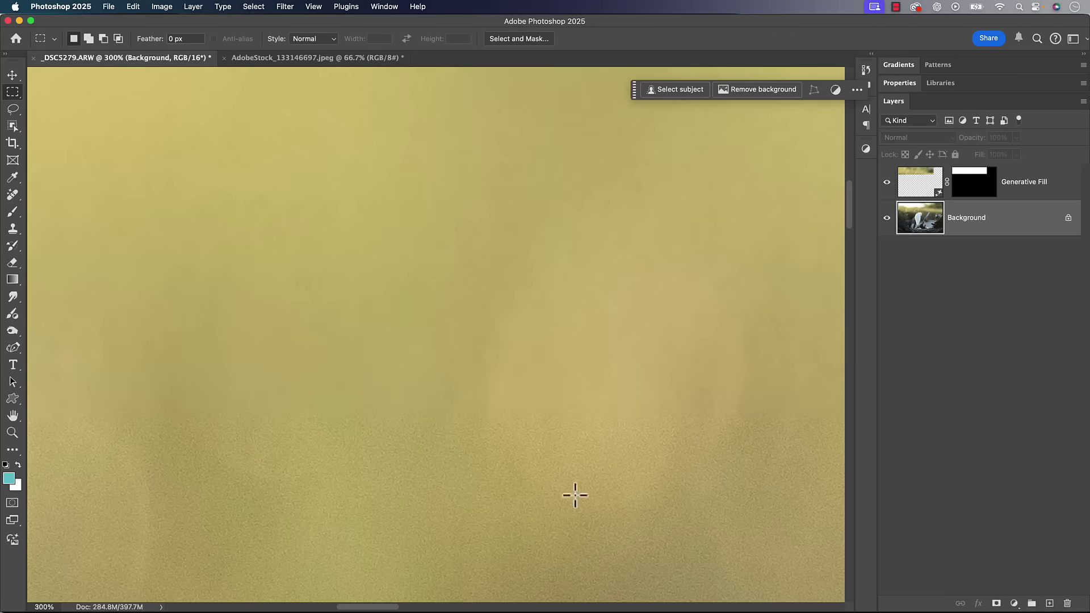
pyautogui.press('super+equal')
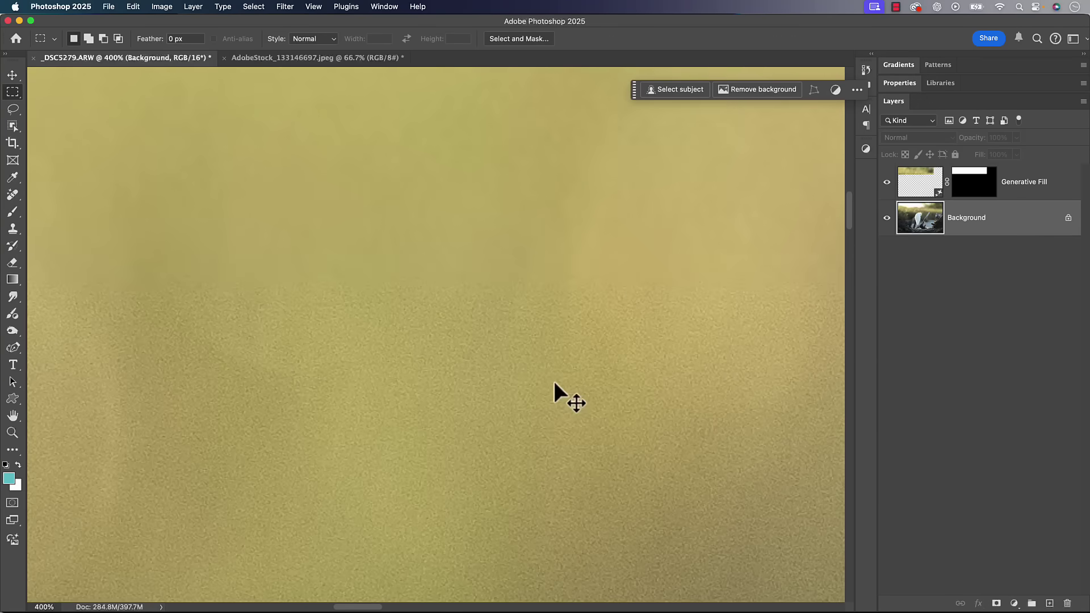
pyautogui.press('v')
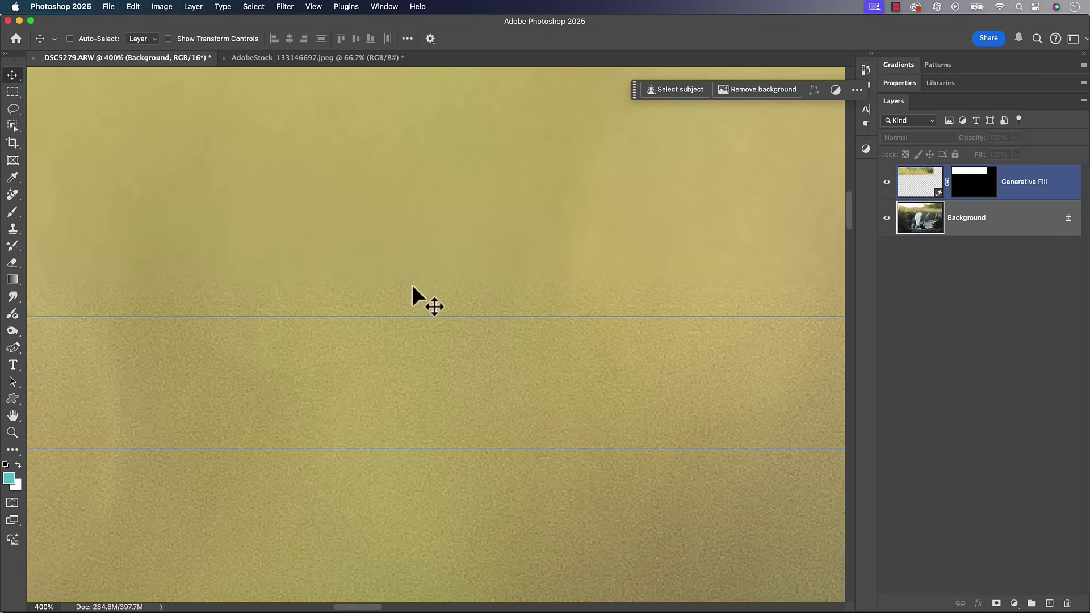
pyautogui.click(13, 93)
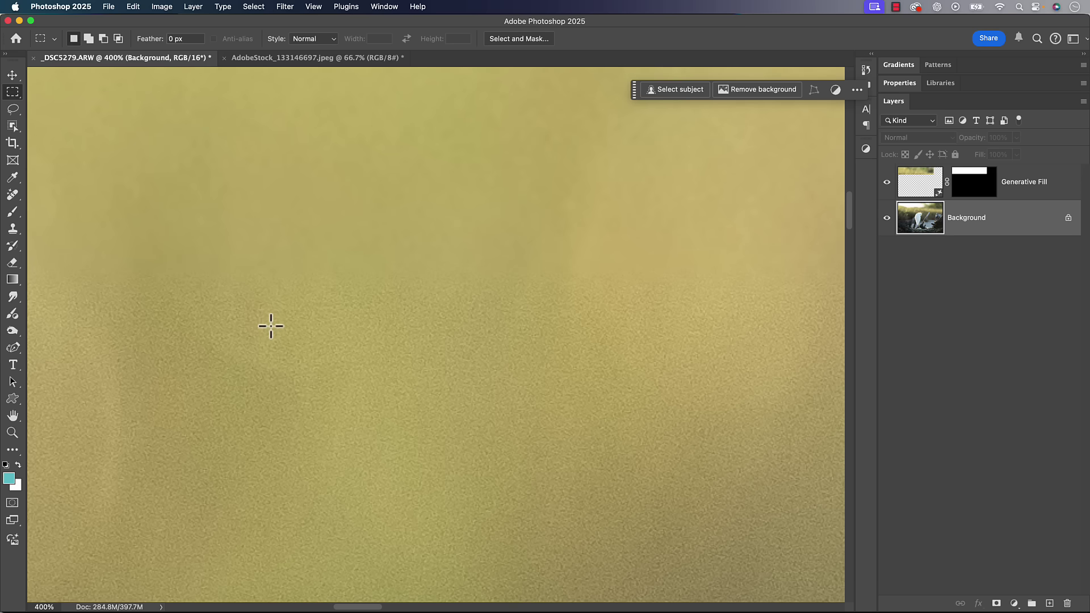
pyautogui.moveTo(264, 290); pyautogui.dragTo(764, 578)
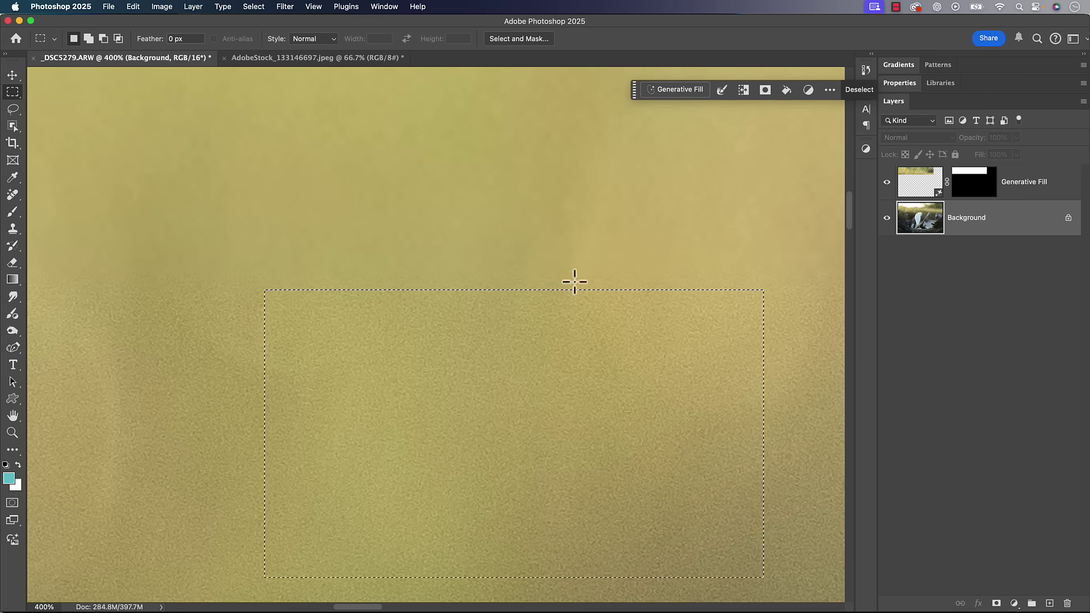
pyautogui.click(514, 159)
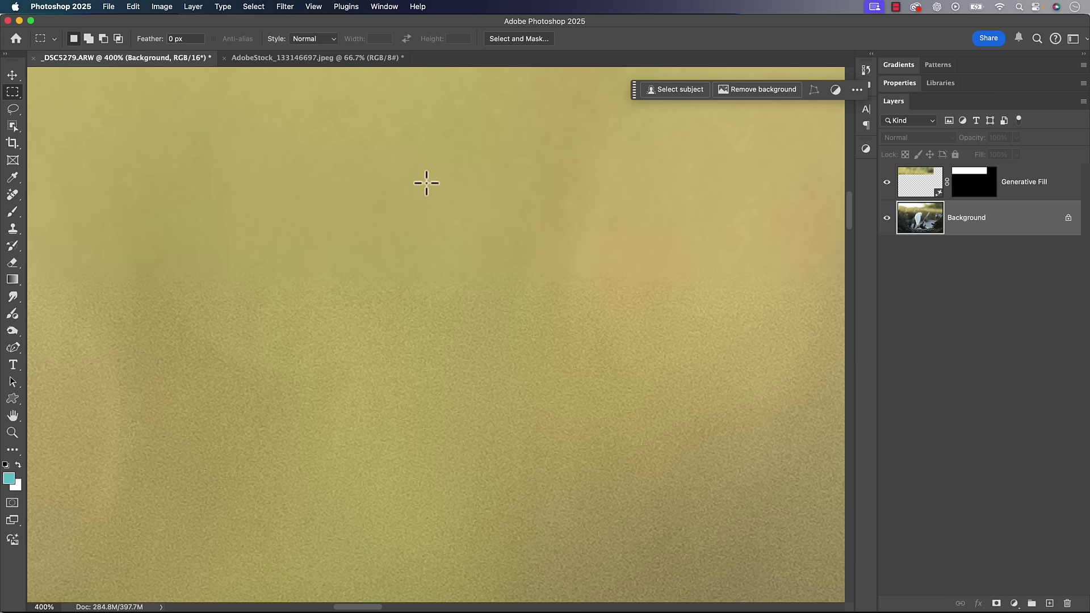
pyautogui.rightClick(464, 195)
pyautogui.click(420, 312)
pyautogui.moveTo(481, 237); pyautogui.dragTo(352, 431)
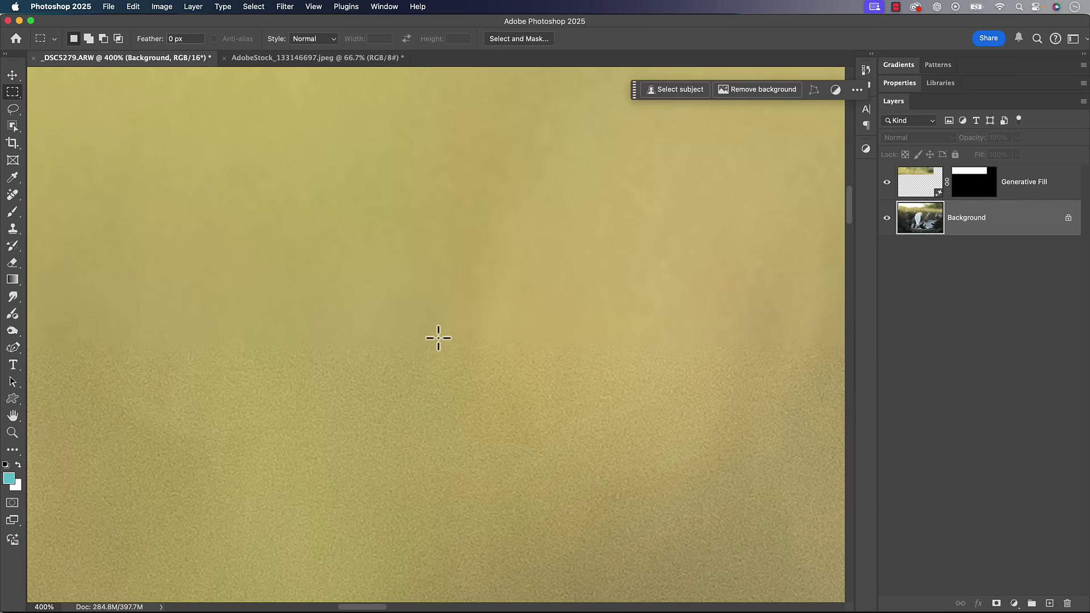
# - At 25% zoom, hide the Generative Fill layer and make the Background layer active
pyautogui.press('super+1')
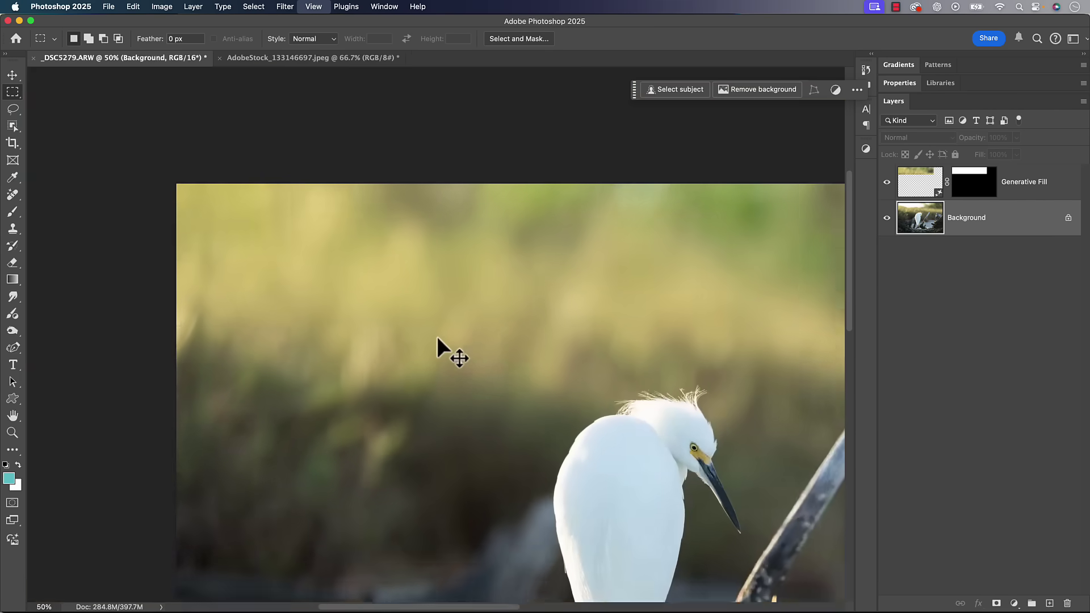
pyautogui.press('super+minus')
pyautogui.press('super+minus')
pyautogui.press('super+minus')
pyautogui.press('super+minus')
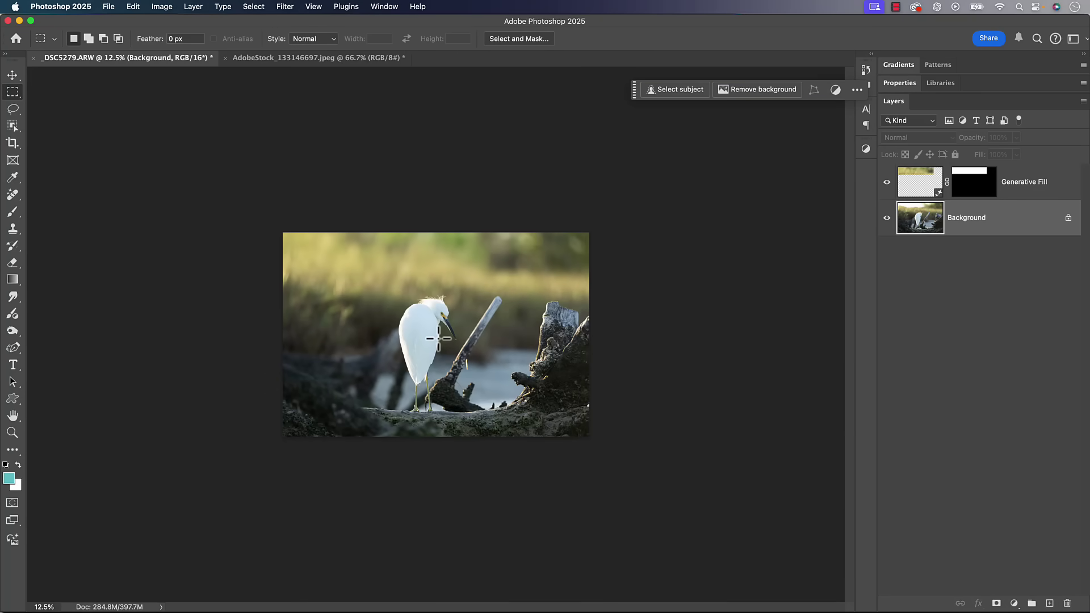
pyautogui.press('v')
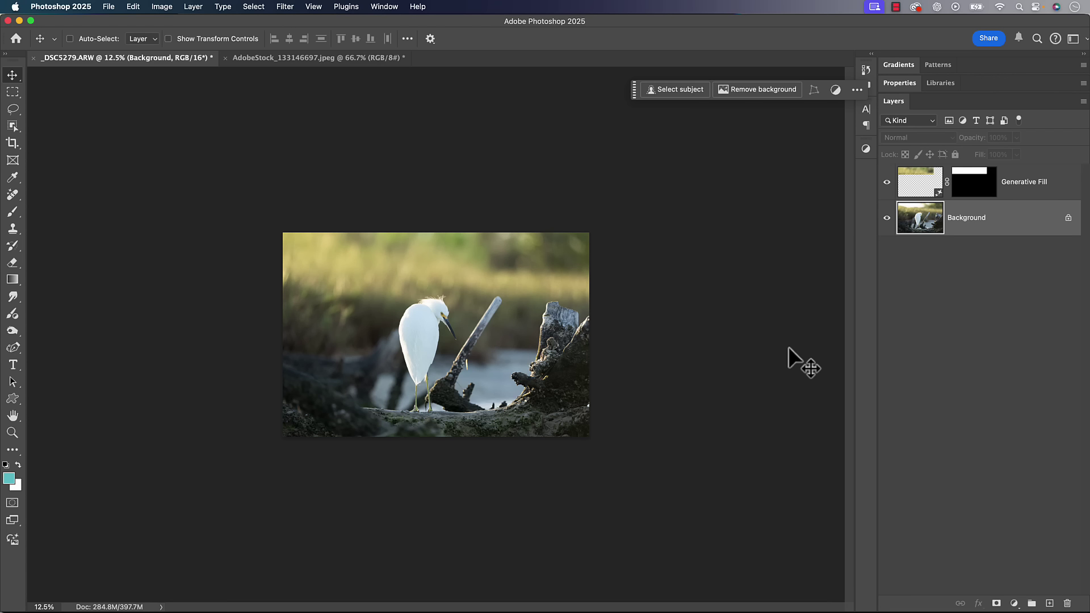
pyautogui.press('super+plus')
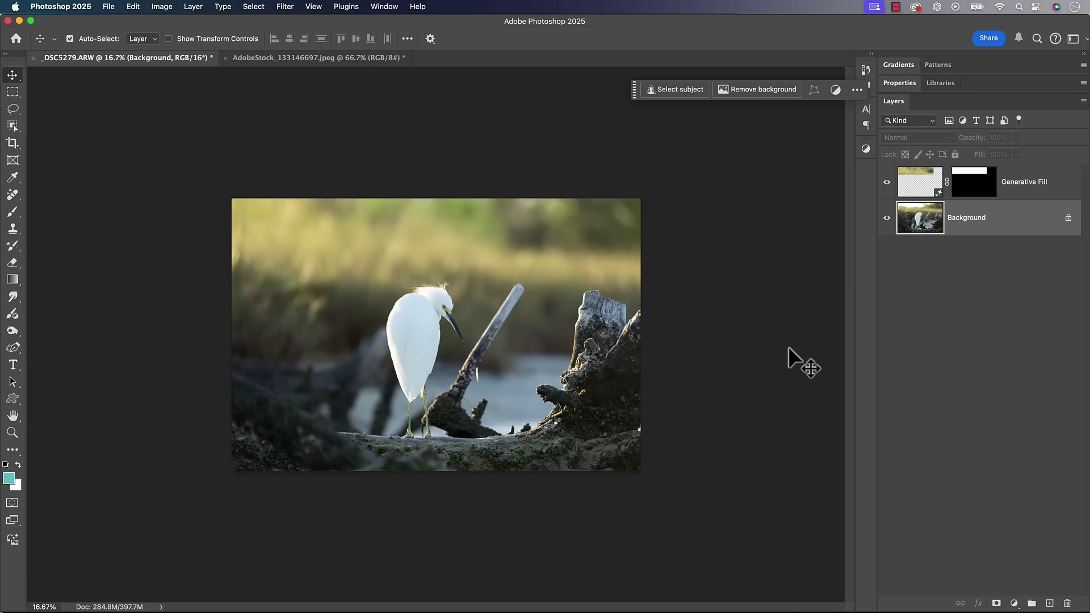
pyautogui.click(896, 181)
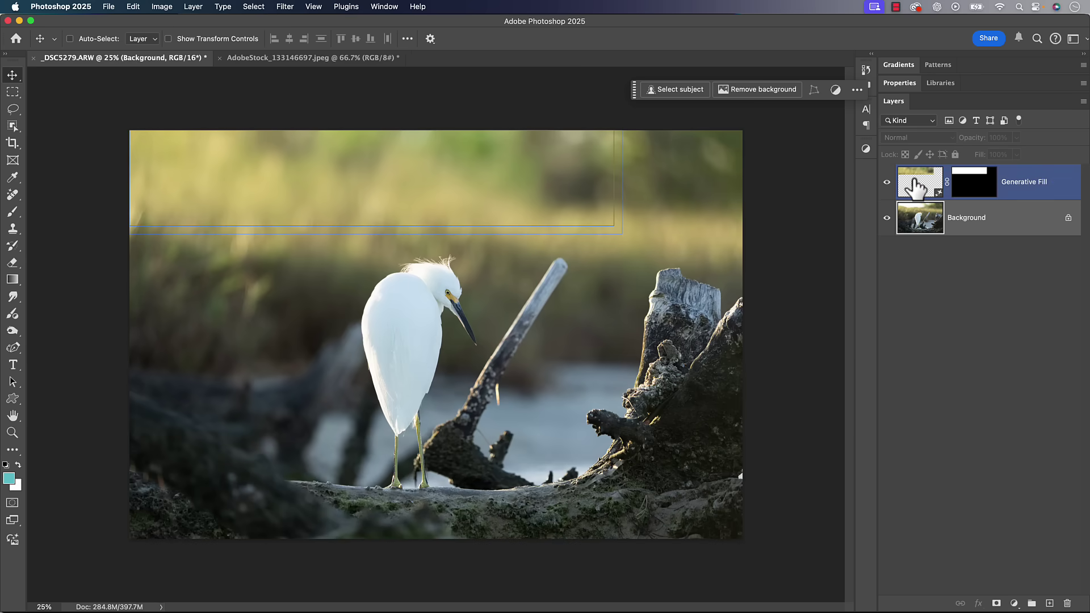
pyautogui.click(908, 188)
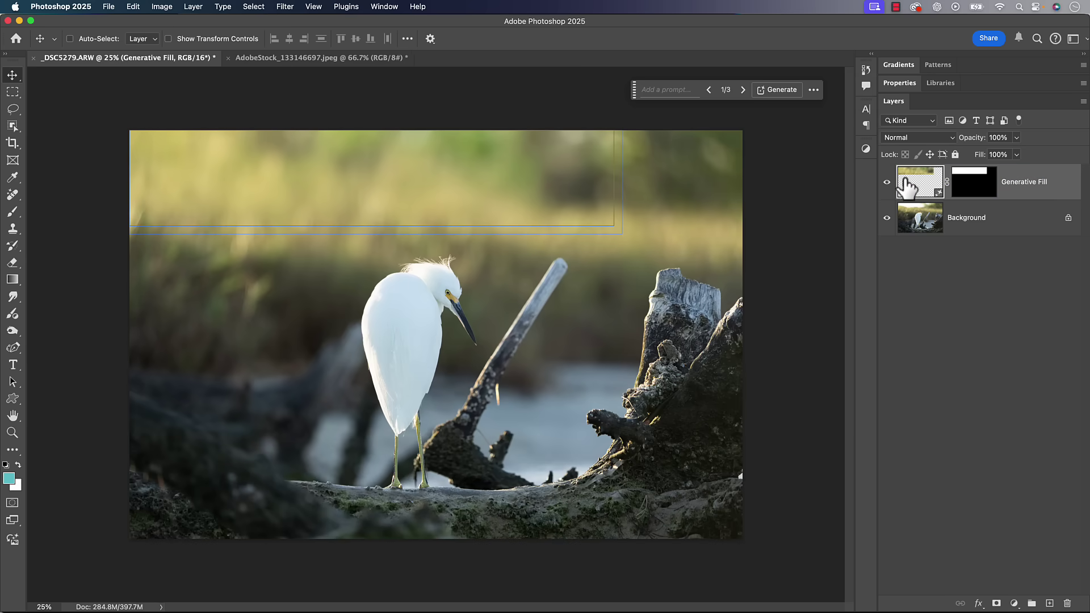
pyautogui.click(888, 183)
pyautogui.click(925, 222)
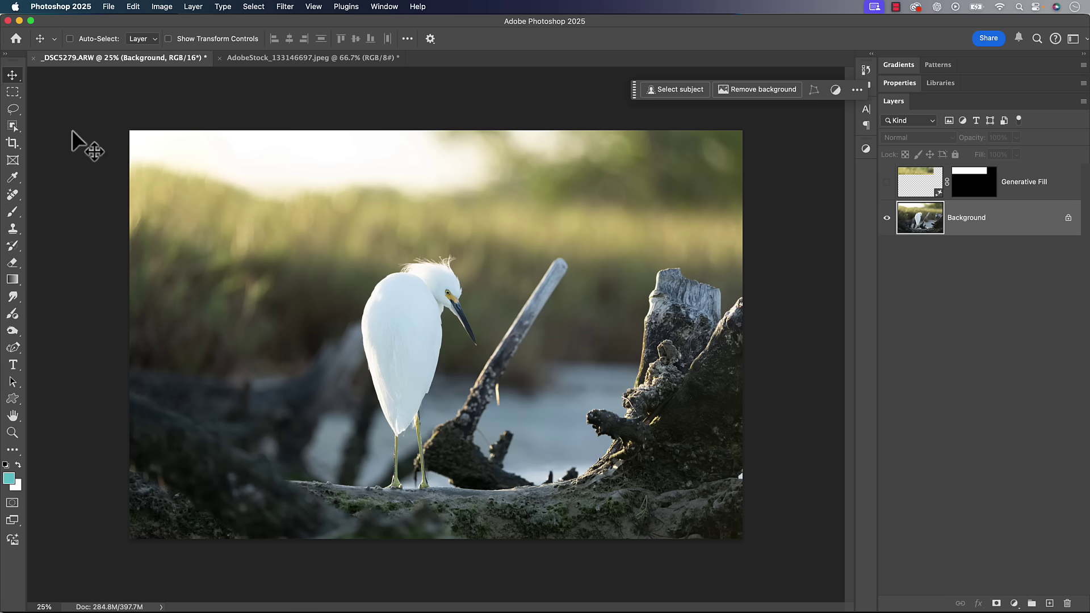
pyautogui.click(129, 9)
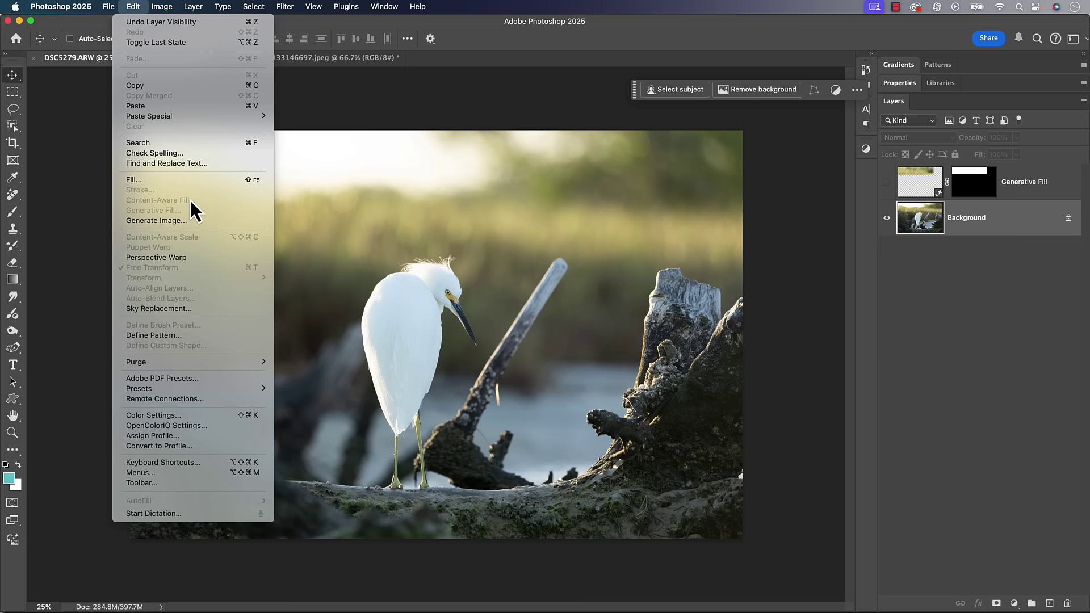
# - Try a rectangular marquee over the top-left bright patch, then discard it
pyautogui.click(134, 9)
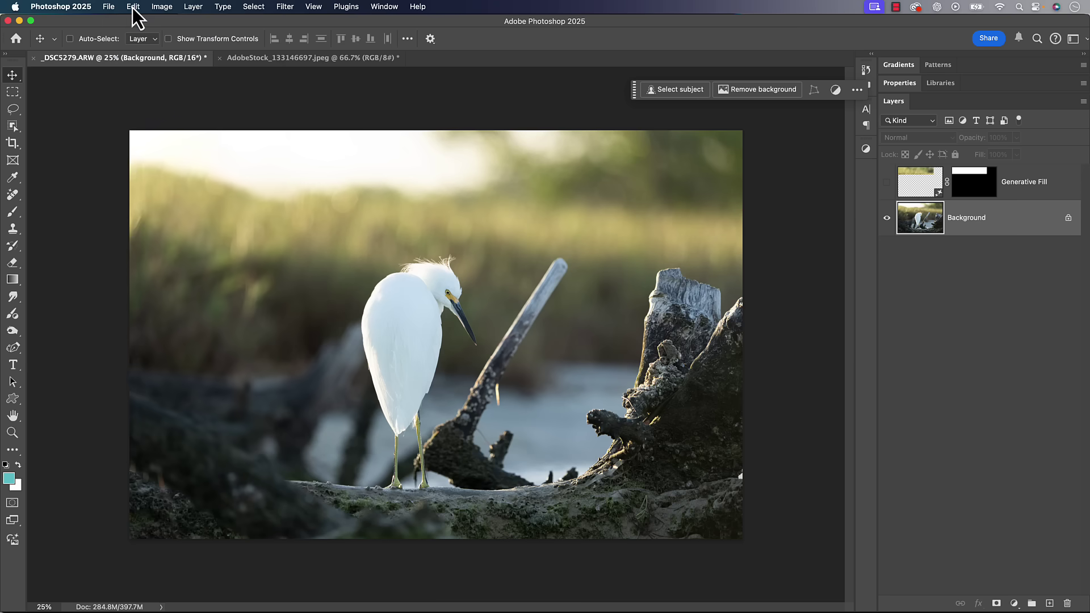
pyautogui.click(9, 93)
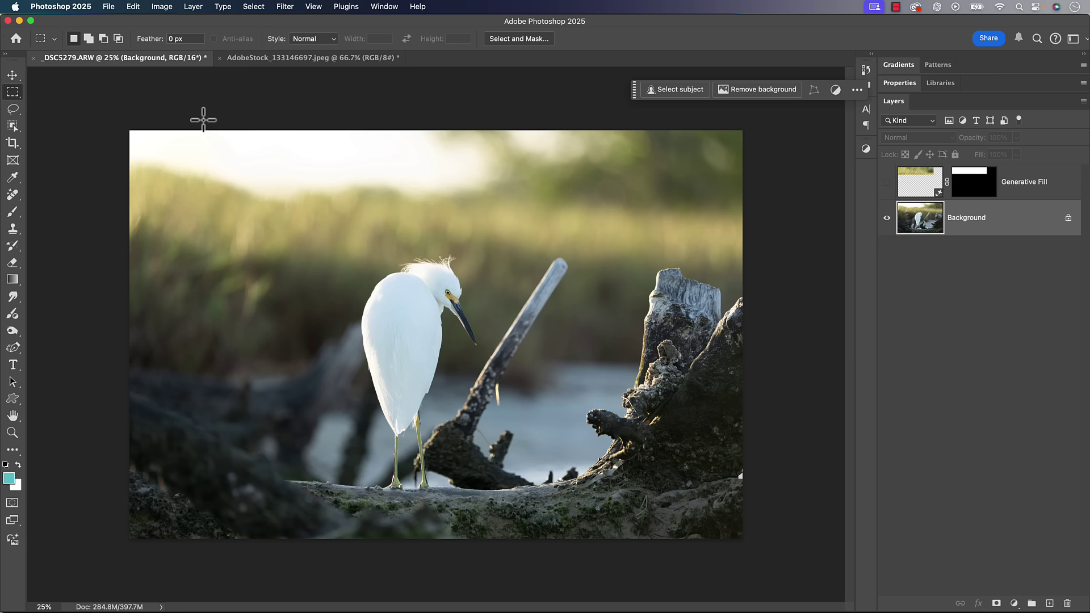
pyautogui.moveTo(130, 131); pyautogui.dragTo(288, 217)
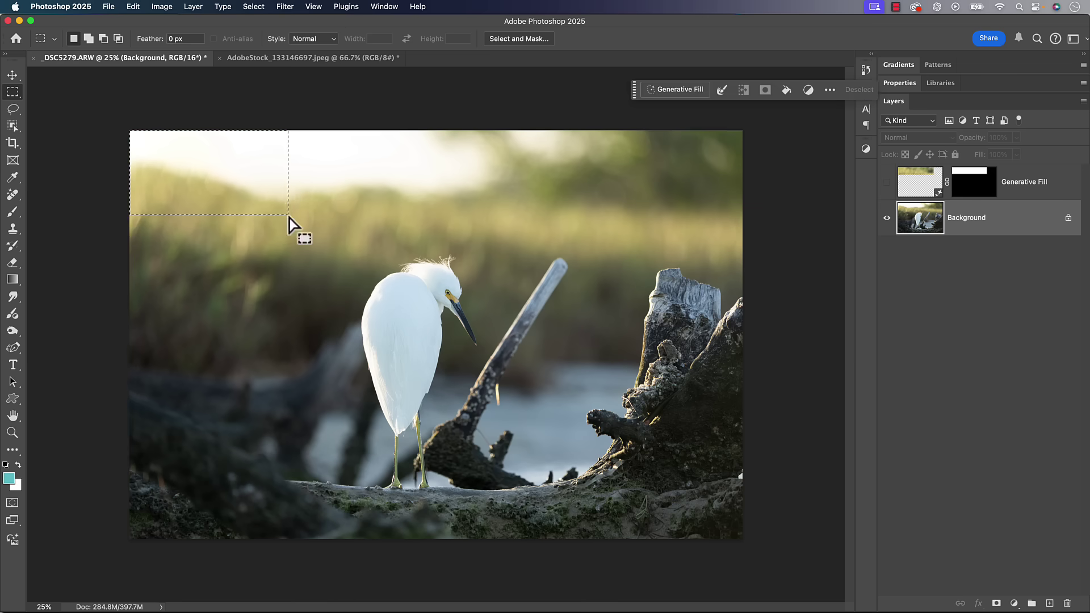
pyautogui.click(308, 177)
# - Lasso the bright top-left patch and start Edit > Content-Aware Fill on it
pyautogui.click(13, 110)
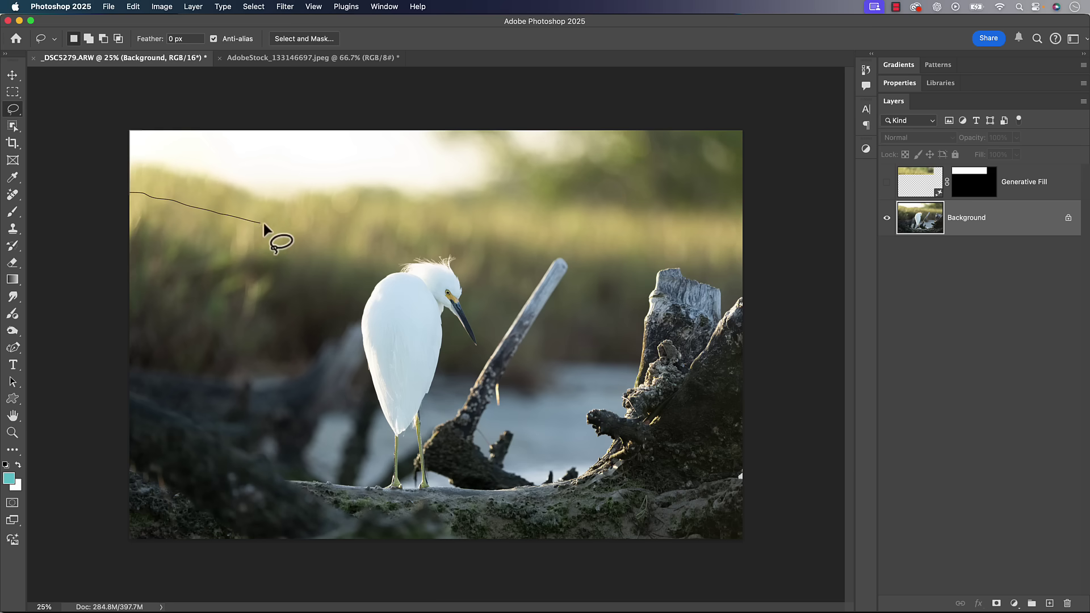
pyautogui.moveTo(292, 205)
pyautogui.mouseDown()
pyautogui.moveTo(293, 106)
pyautogui.moveTo(279, 87)
pyautogui.moveTo(97, 88)
pyautogui.mouseUp()
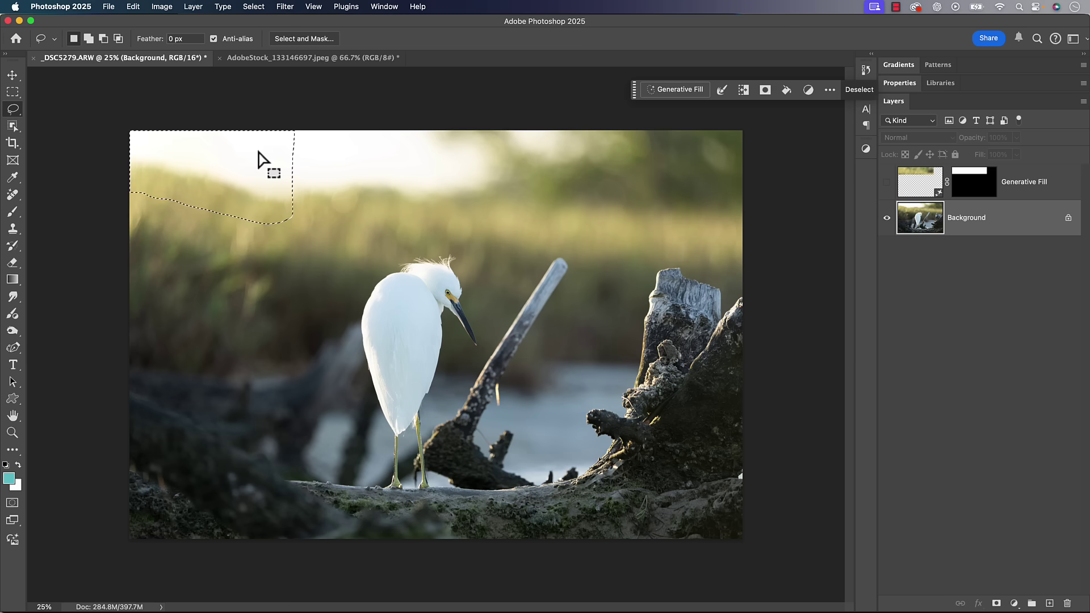
pyautogui.click(134, 6)
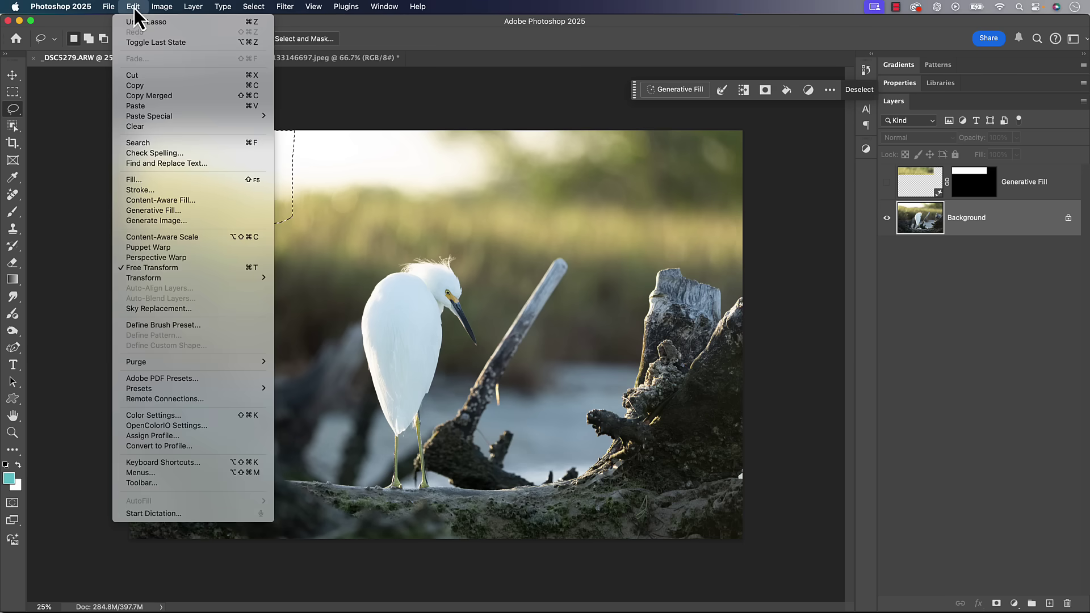
pyautogui.click(184, 200)
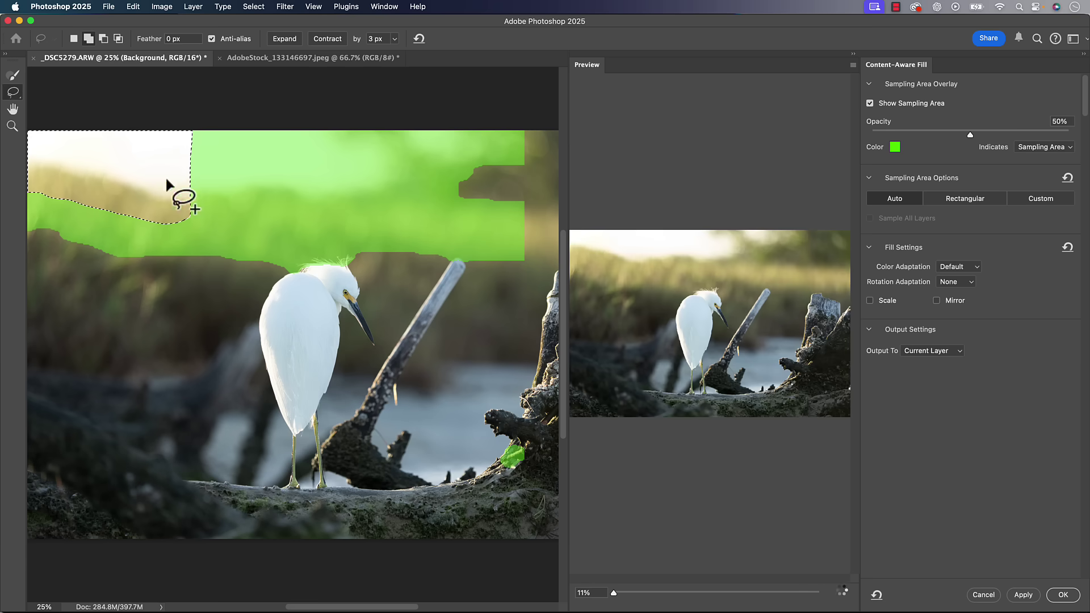
# - Adjust the sampling area to exclude the egret, include the right edge, and apply the fill
pyautogui.click(15, 79)
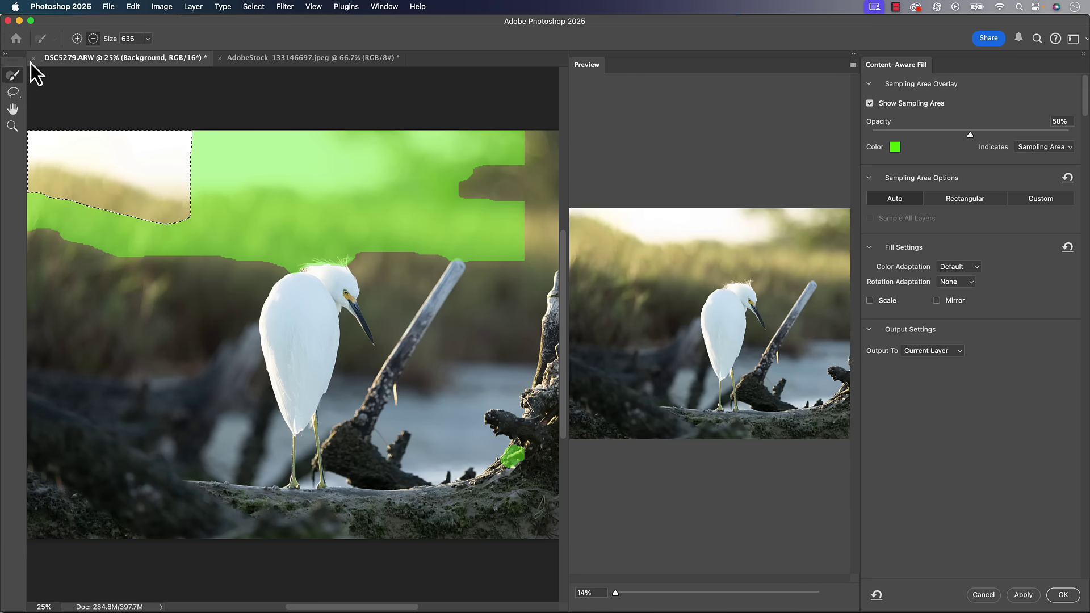
pyautogui.click(93, 39)
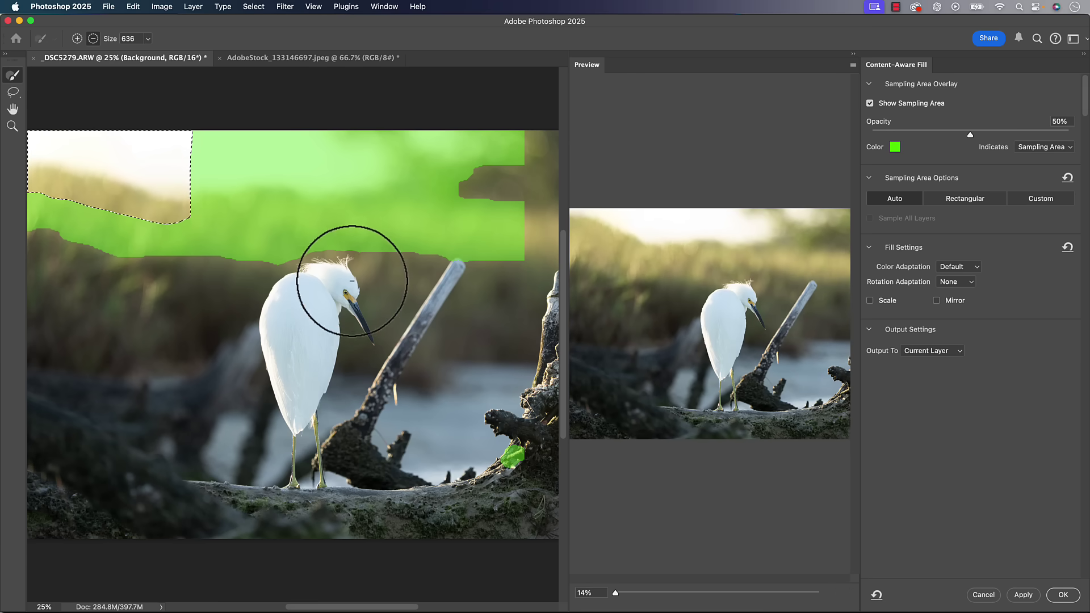
pyautogui.moveTo(341, 275)
pyautogui.mouseDown()
pyautogui.moveTo(274, 278)
pyautogui.moveTo(419, 287)
pyautogui.moveTo(433, 265)
pyautogui.moveTo(469, 260)
pyautogui.mouseUp()
pyautogui.moveTo(190, 151)
pyautogui.mouseDown()
pyautogui.moveTo(206, 137)
pyautogui.moveTo(246, 154)
pyautogui.moveTo(259, 180)
pyautogui.moveTo(261, 163)
pyautogui.moveTo(274, 177)
pyautogui.moveTo(262, 164)
pyautogui.moveTo(300, 145)
pyautogui.moveTo(372, 135)
pyautogui.moveTo(416, 151)
pyautogui.moveTo(359, 184)
pyautogui.moveTo(303, 185)
pyautogui.moveTo(454, 125)
pyautogui.moveTo(481, 134)
pyautogui.mouseUp()
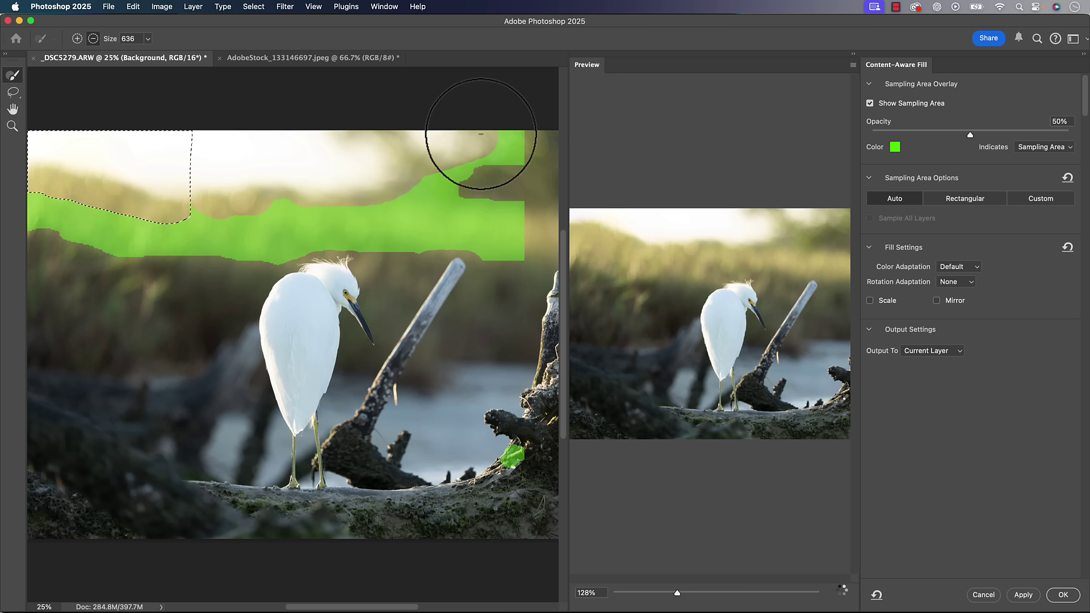
pyautogui.click(77, 39)
pyautogui.moveTo(461, 180)
pyautogui.mouseDown()
pyautogui.moveTo(536, 180)
pyautogui.moveTo(562, 146)
pyautogui.moveTo(542, 134)
pyautogui.moveTo(527, 143)
pyautogui.moveTo(536, 233)
pyautogui.moveTo(133, 240)
pyautogui.moveTo(256, 222)
pyautogui.moveTo(233, 208)
pyautogui.mouseUp()
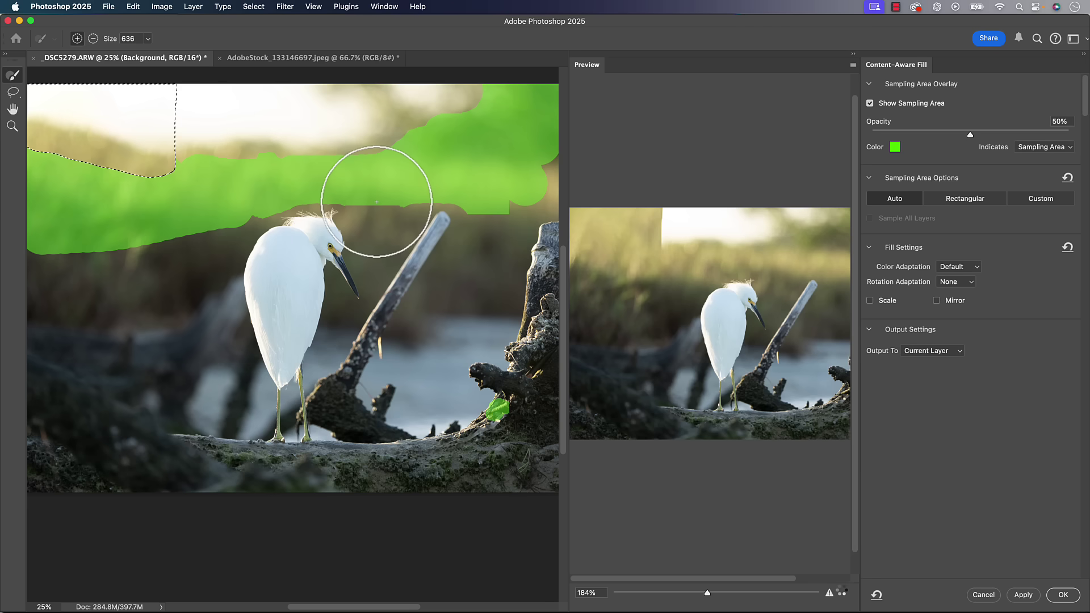
pyautogui.moveTo(461, 221)
pyautogui.mouseDown()
pyautogui.moveTo(558, 210)
pyautogui.moveTo(482, 229)
pyautogui.mouseUp()
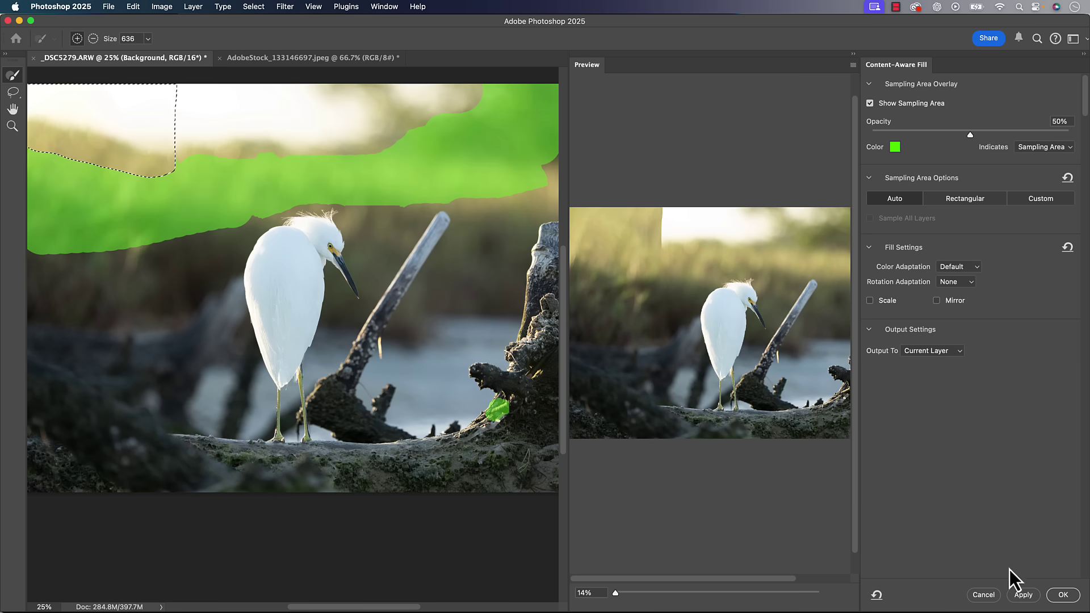
pyautogui.click(1061, 594)
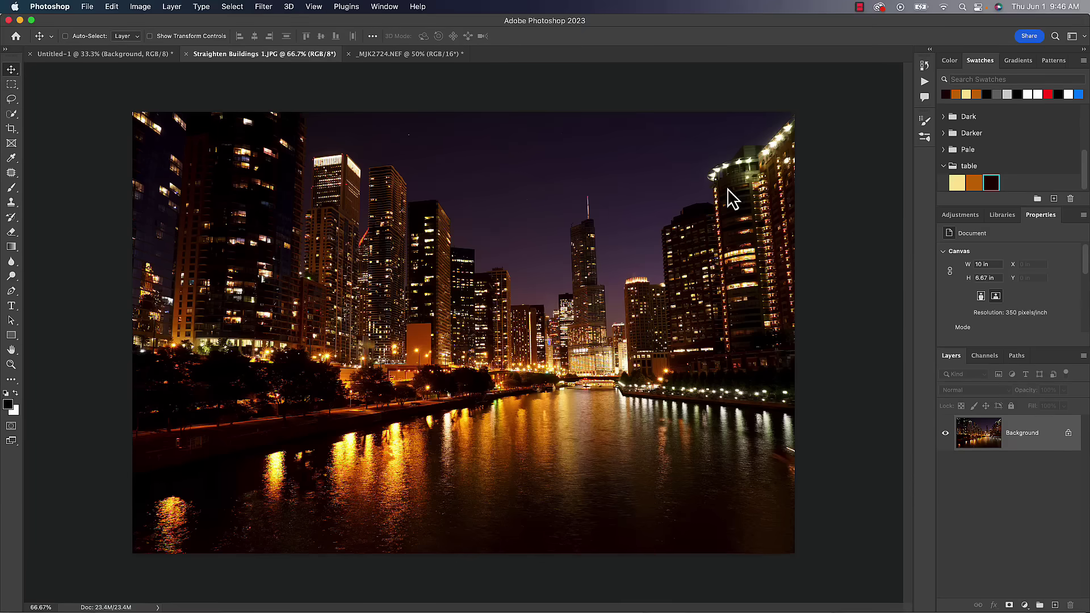
pyautogui.click(86, 6)
pyautogui.moveTo(216, 185)
pyautogui.click(353, 236)
pyautogui.click(762, 267)
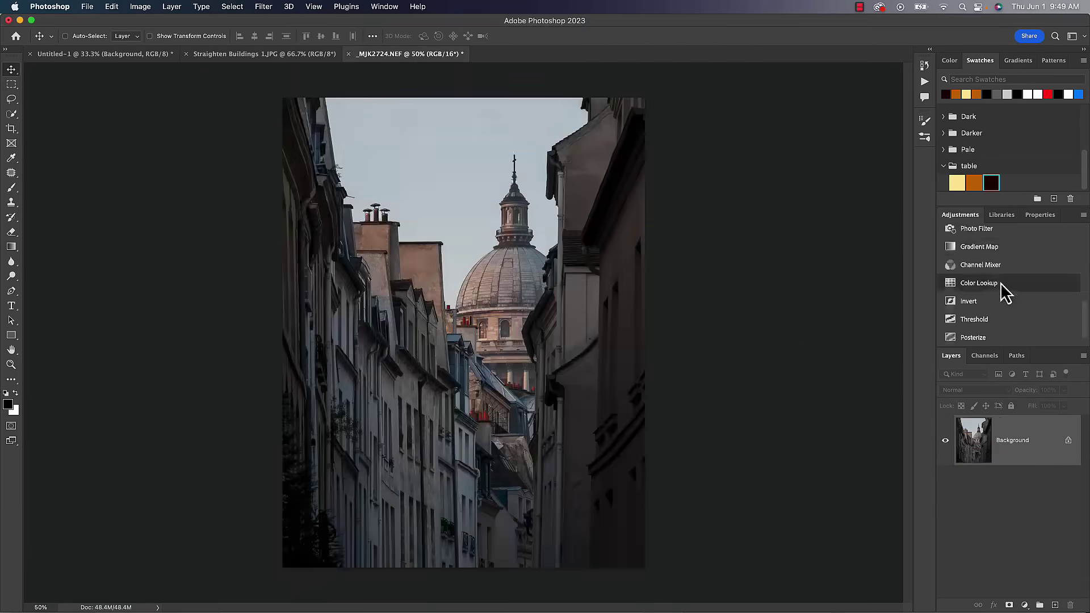
pyautogui.click(1000, 292)
pyautogui.click(1005, 256)
pyautogui.click(880, 134)
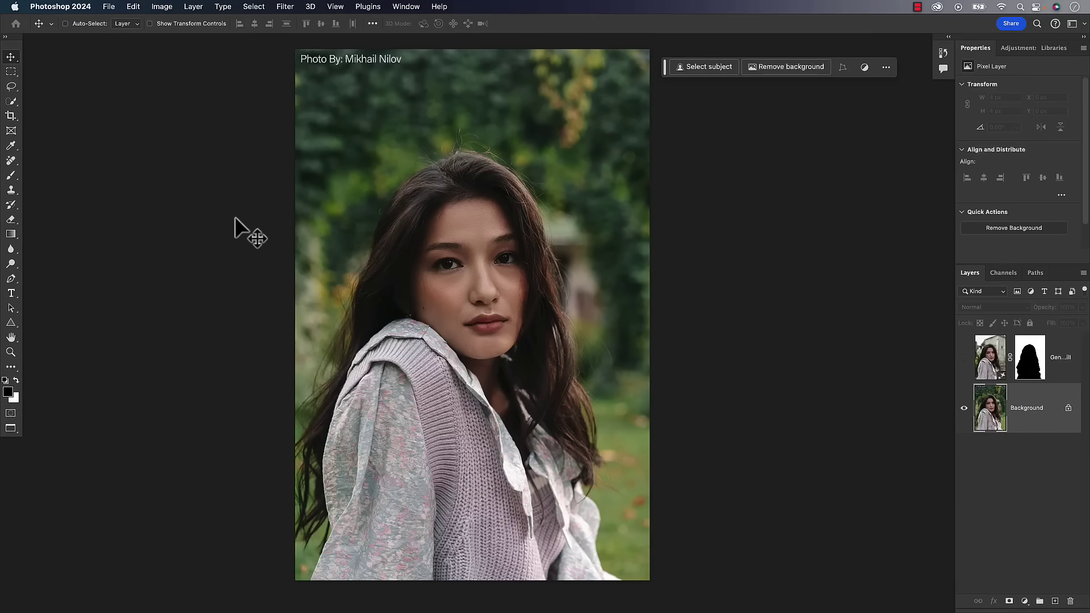
pyautogui.click(678, 67)
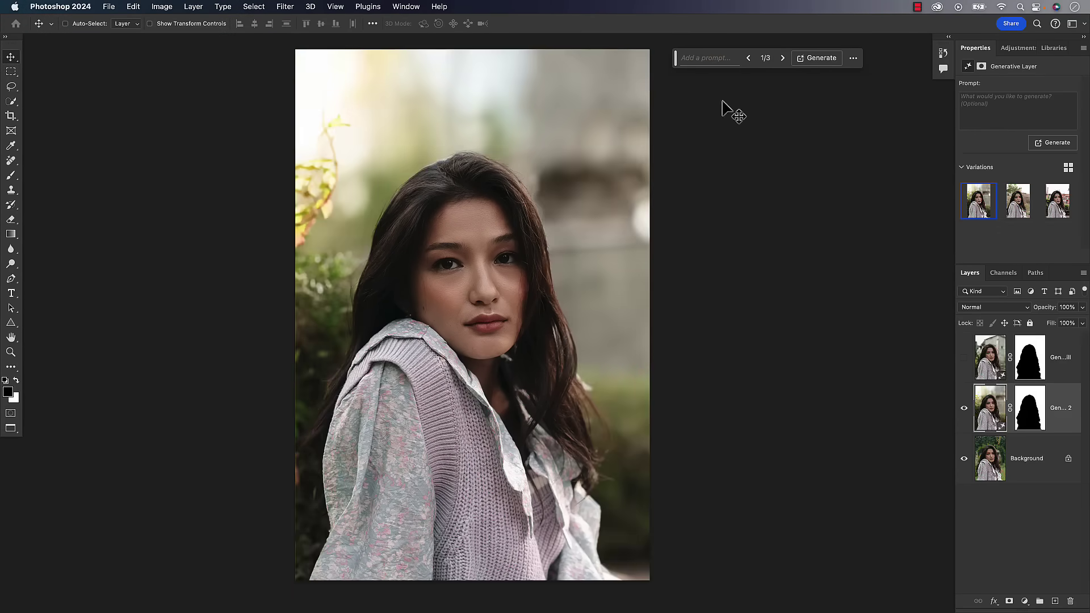
pyautogui.click(1013, 205)
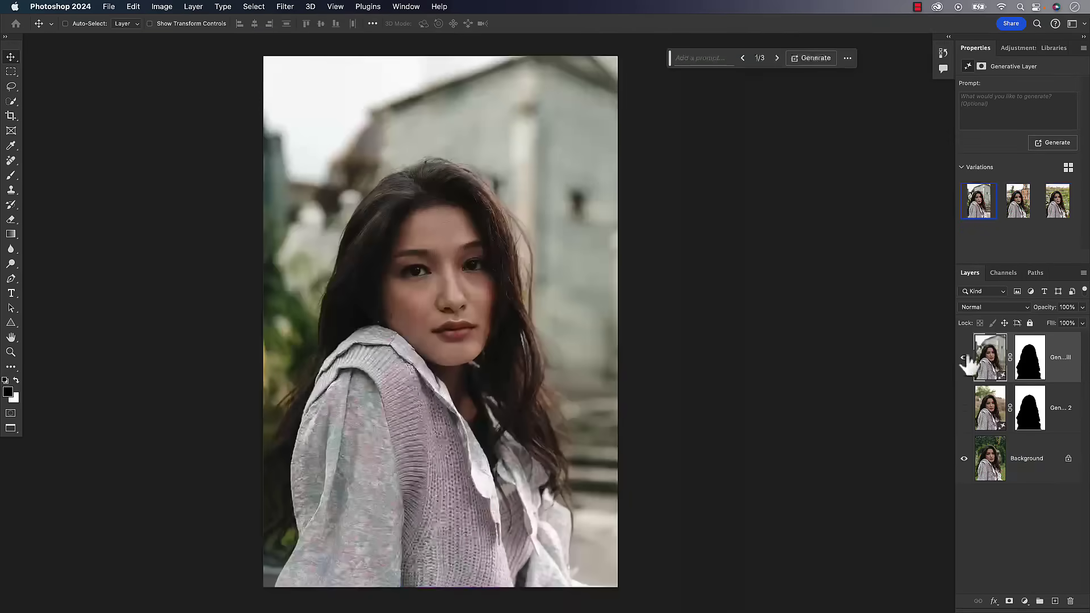
pyautogui.click(964, 357)
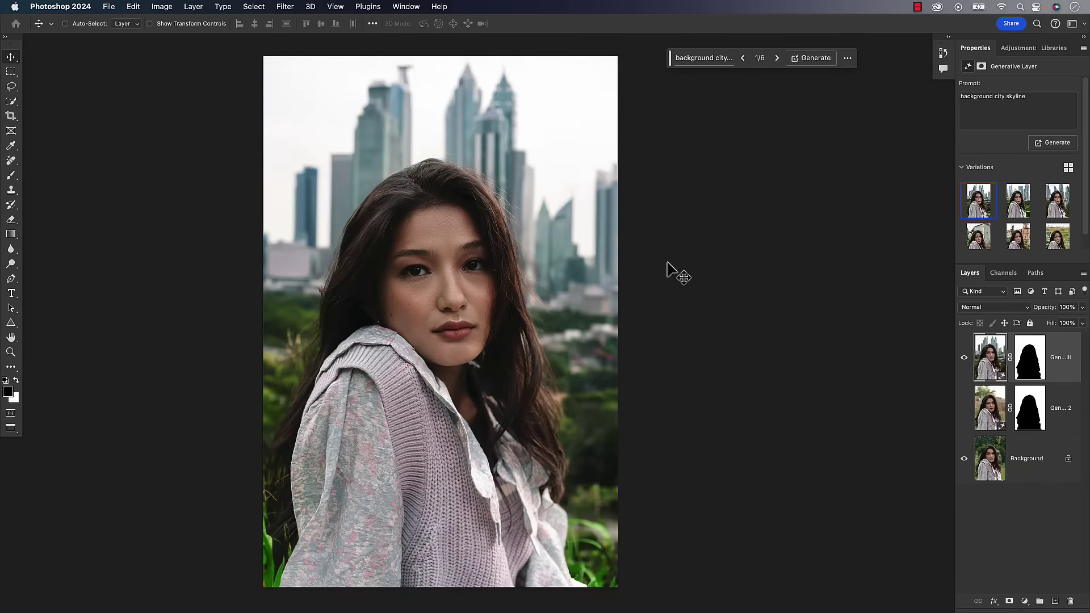
pyautogui.click(777, 58)
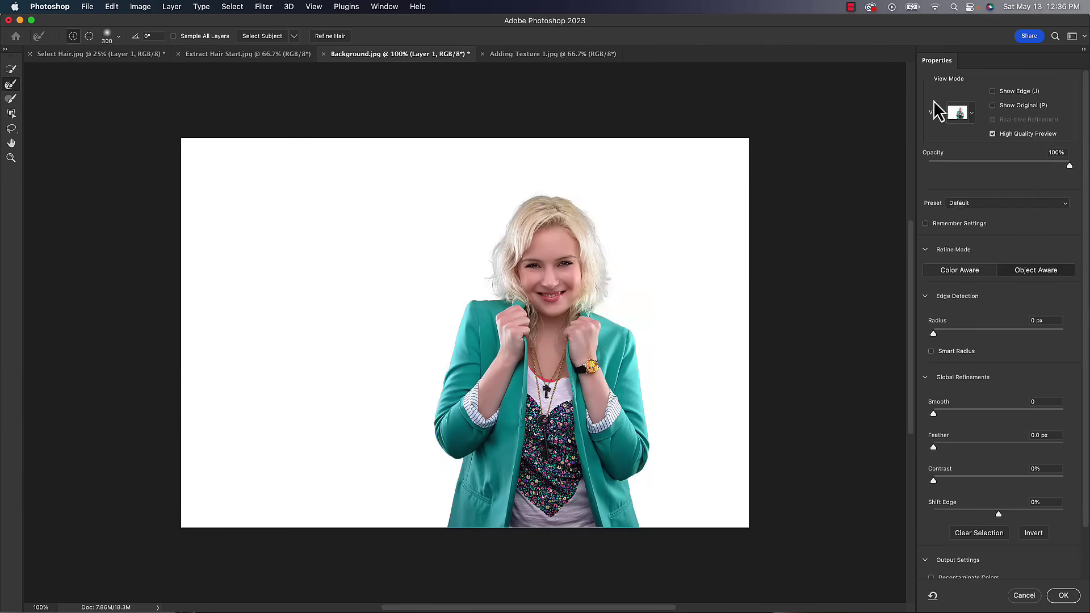
pyautogui.click(965, 113)
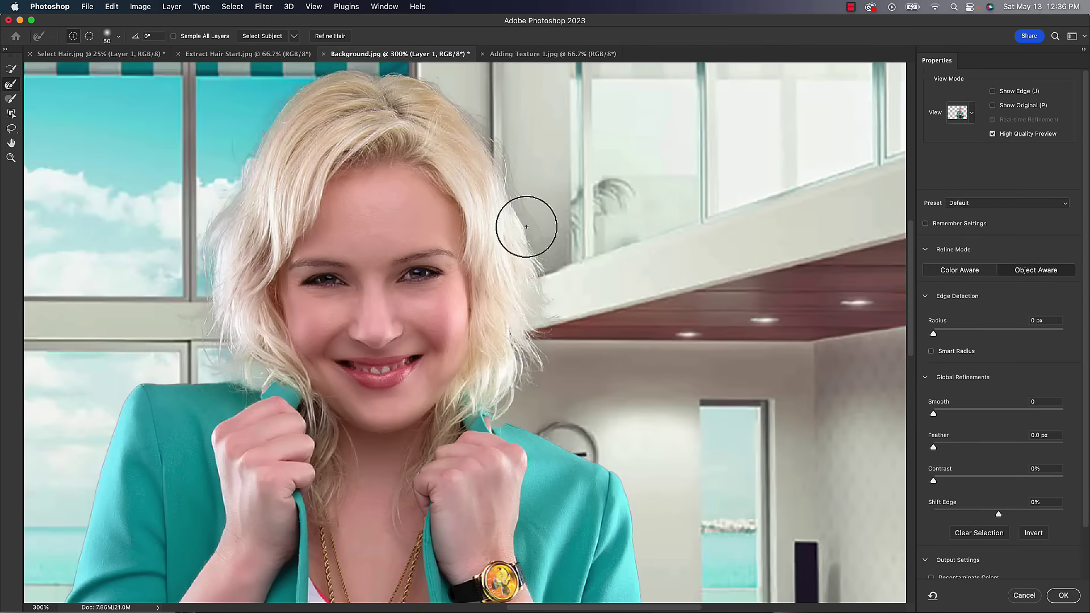
pyautogui.click(954, 521)
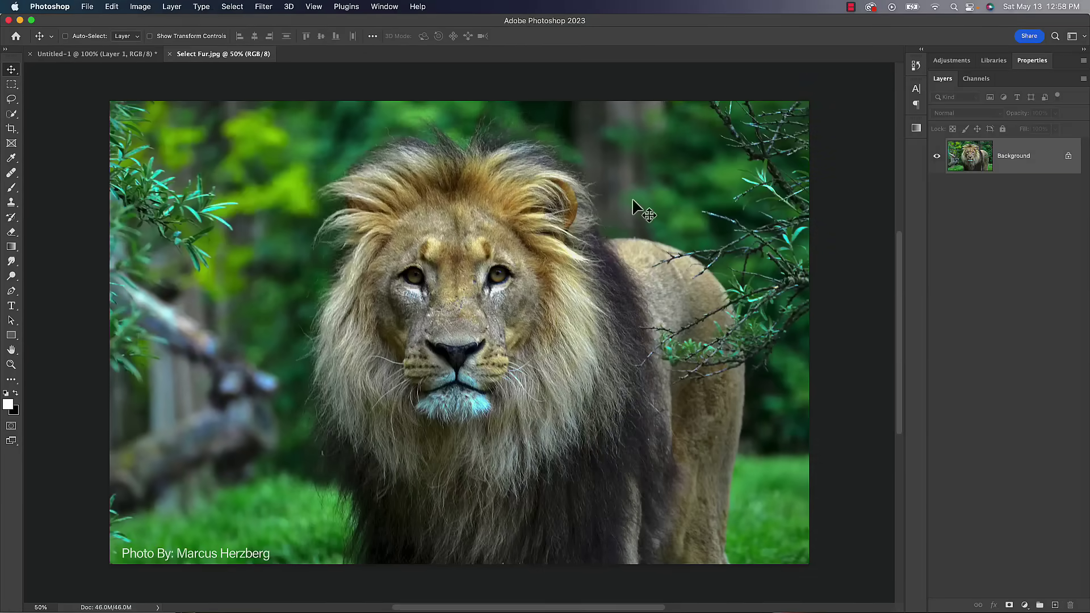
pyautogui.click(232, 7)
pyautogui.click(249, 138)
pyautogui.click(232, 7)
pyautogui.click(255, 161)
pyautogui.press('m')
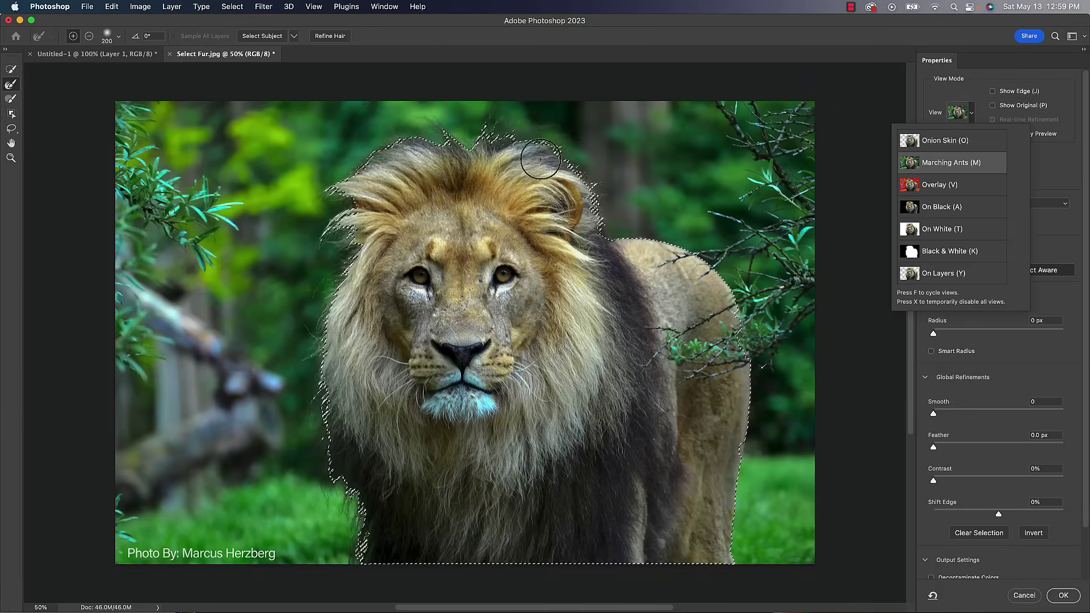
pyautogui.click(942, 229)
pyautogui.press('Escape')
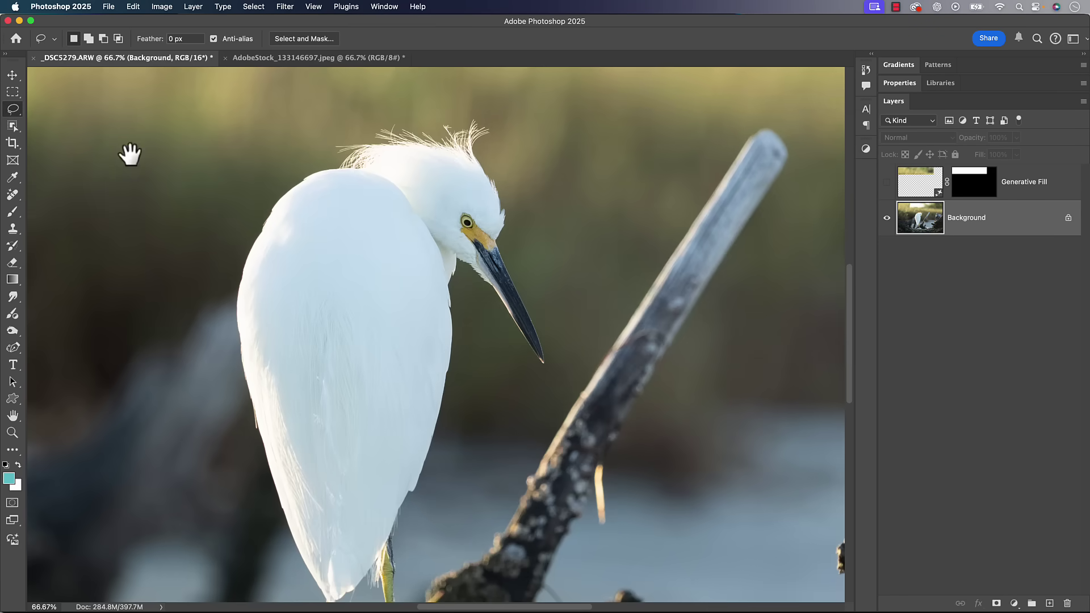
pyautogui.moveTo(129, 153)
pyautogui.mouseDown()
pyautogui.moveTo(356, 345)
pyautogui.moveTo(645, 479)
pyautogui.mouseUp()
pyautogui.moveTo(484, 396); pyautogui.dragTo(628, 452)
pyautogui.scroll(2, 628, 451)
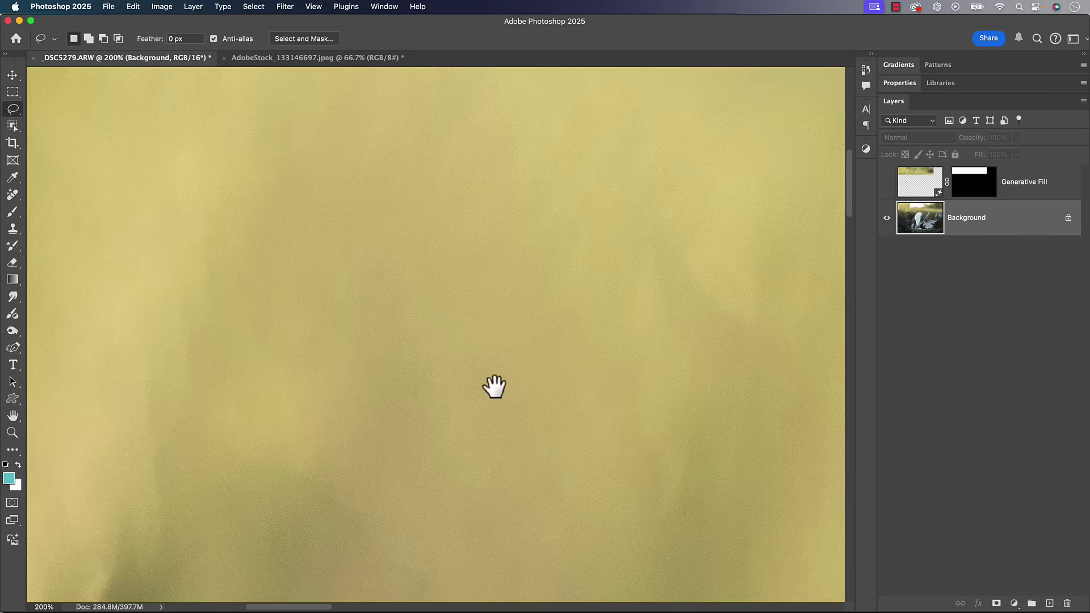
pyautogui.moveTo(491, 384); pyautogui.dragTo(499, 299)
pyautogui.moveTo(544, 462); pyautogui.dragTo(554, 263)
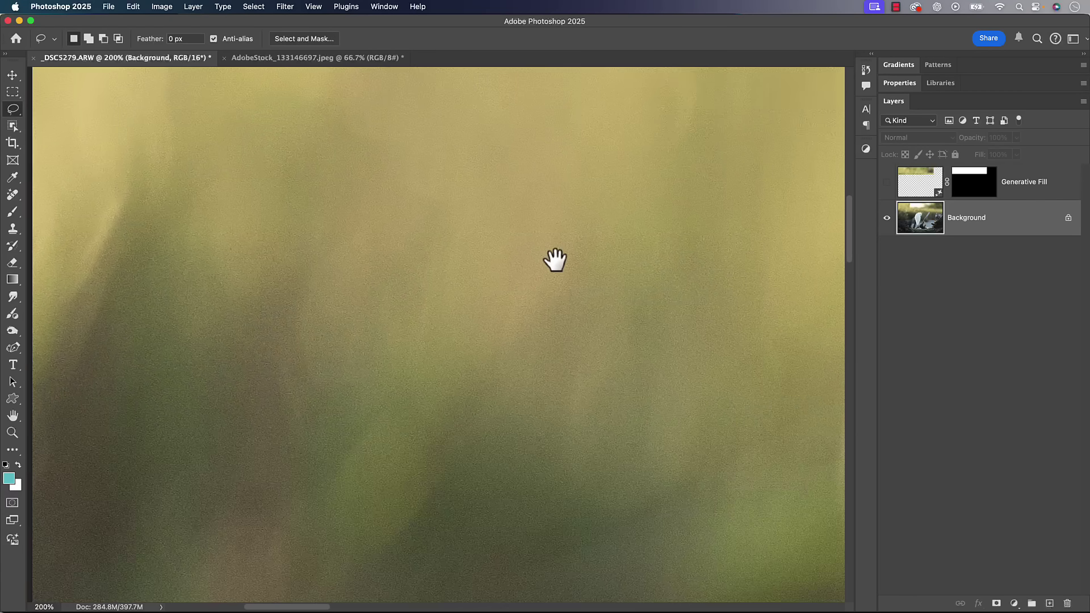
pyautogui.moveTo(584, 194); pyautogui.dragTo(534, 362)
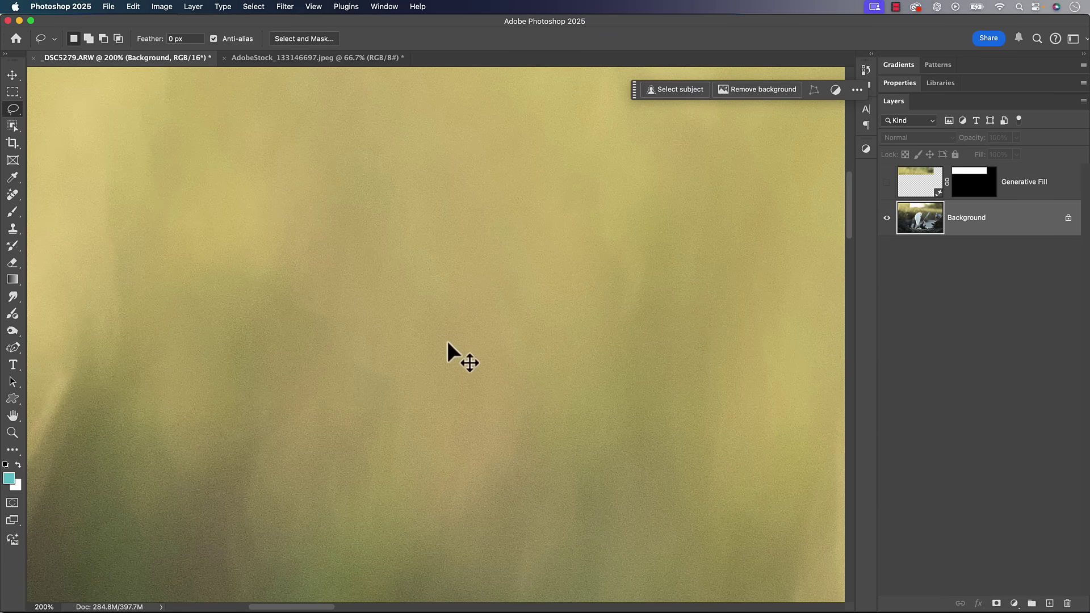
pyautogui.press('super+minus')
pyautogui.press('super+minus')
pyautogui.press('super+minus')
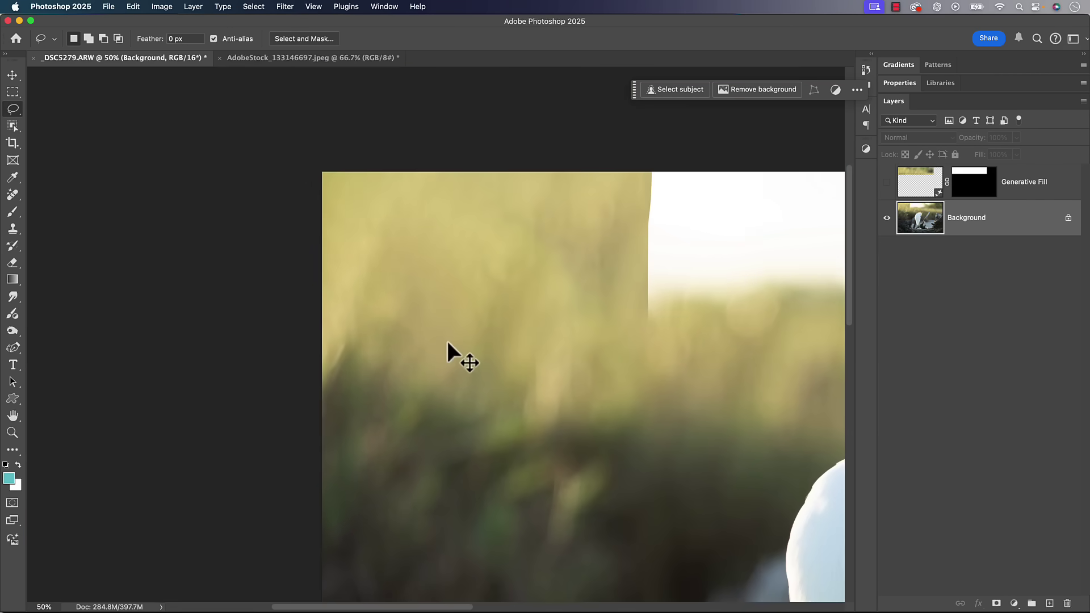
pyautogui.press('super+equal')
pyautogui.press('super+equal')
pyautogui.press('super+equal')
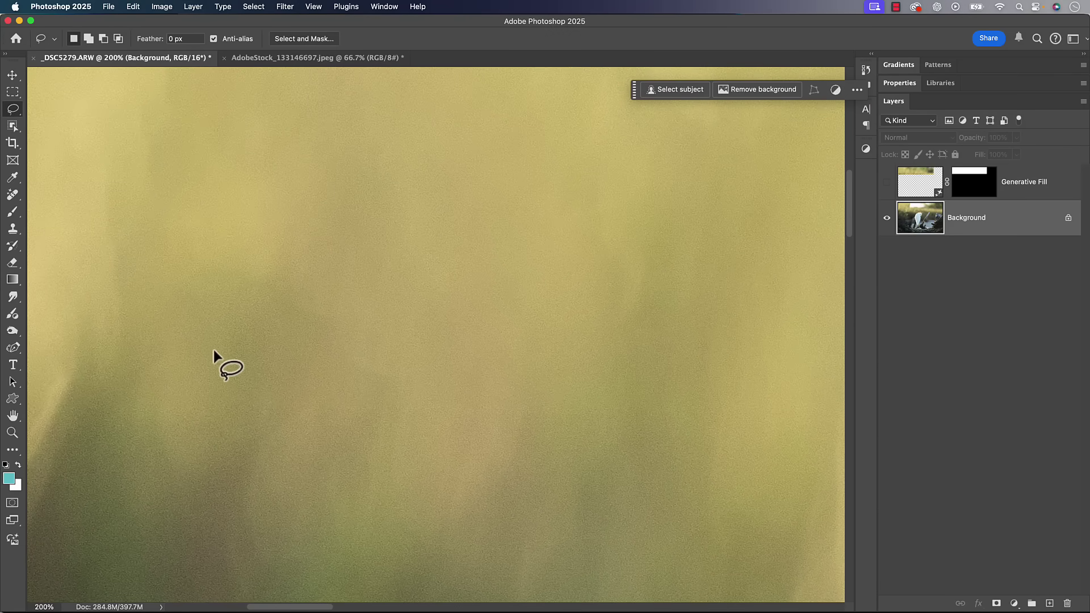
pyautogui.press('super+minus')
pyautogui.press('super+minus')
pyautogui.press('super+minus')
pyautogui.press('super+minus')
pyautogui.press('super+minus')
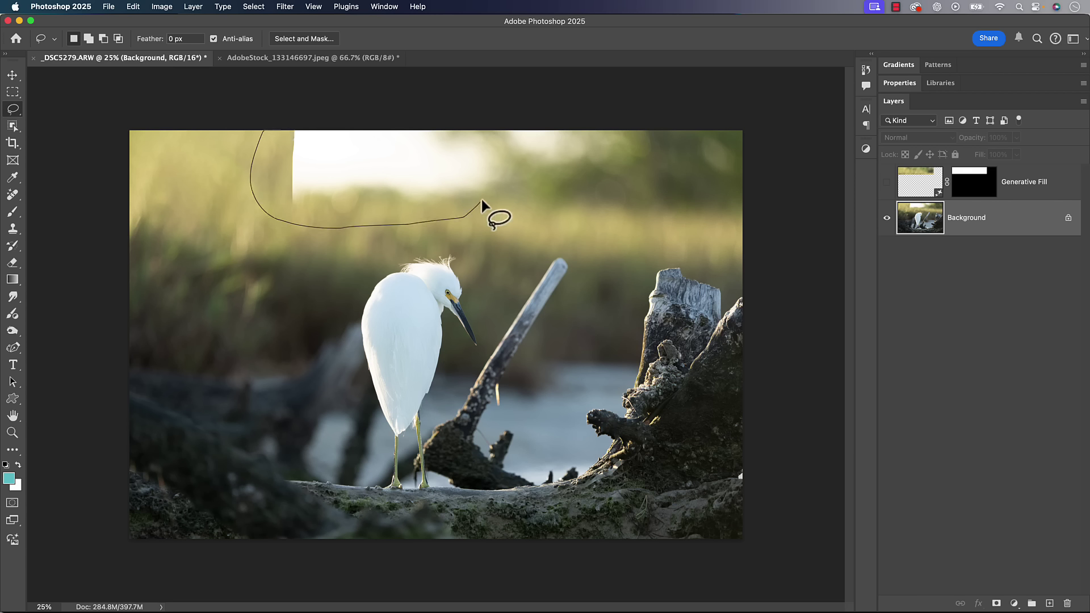
# - Lasso the leftover bright strip along the top and apply Content-Aware Fill to it
pyautogui.moveTo(512, 174)
pyautogui.mouseDown()
pyautogui.moveTo(382, 124)
pyautogui.moveTo(253, 148)
pyautogui.moveTo(243, 124)
pyautogui.mouseUp()
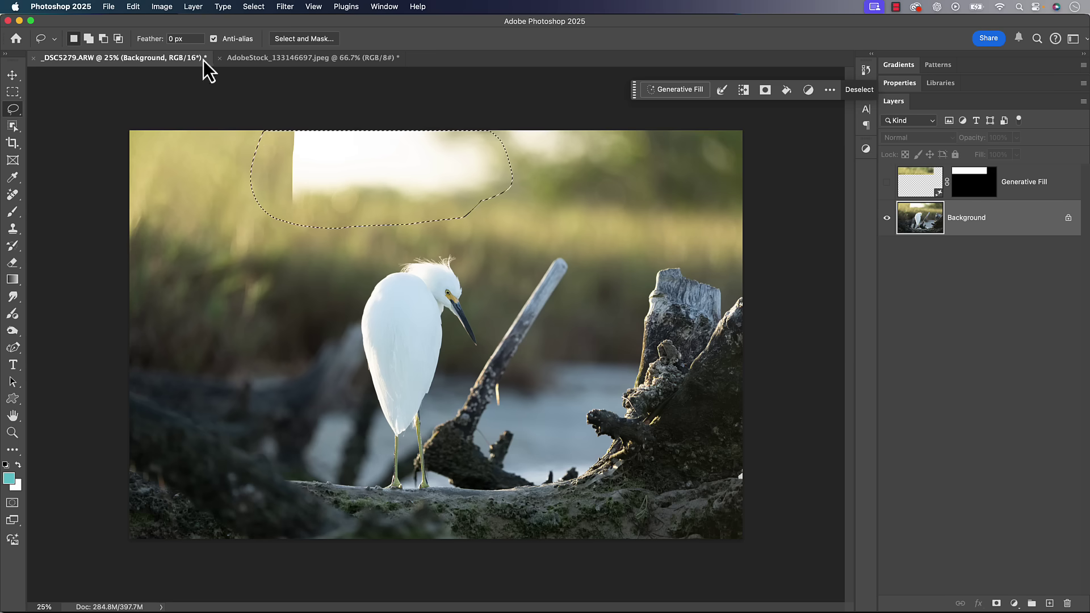
pyautogui.click(134, 7)
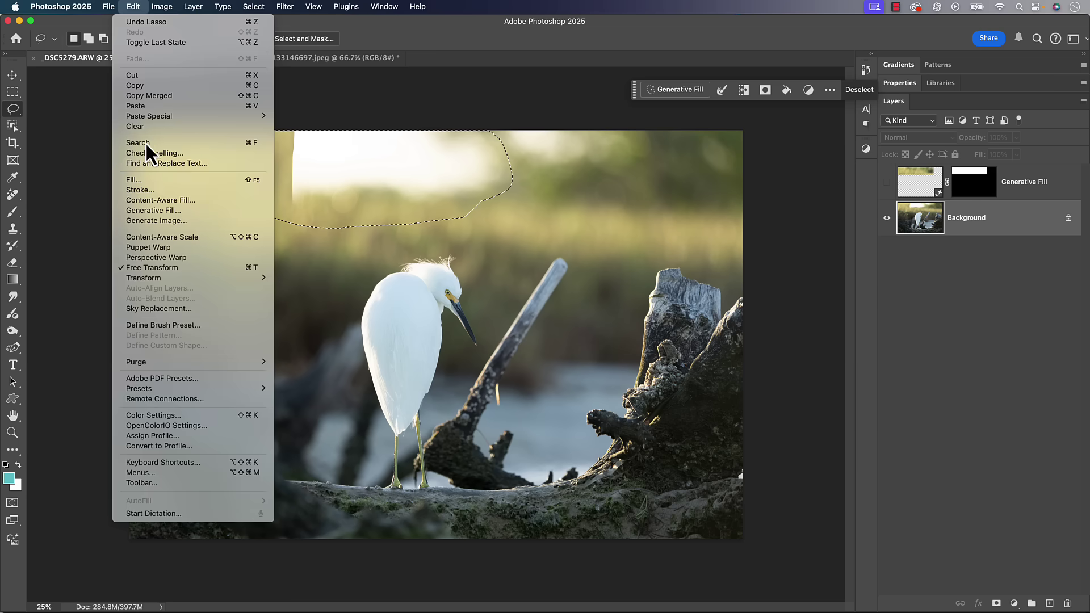
pyautogui.click(159, 201)
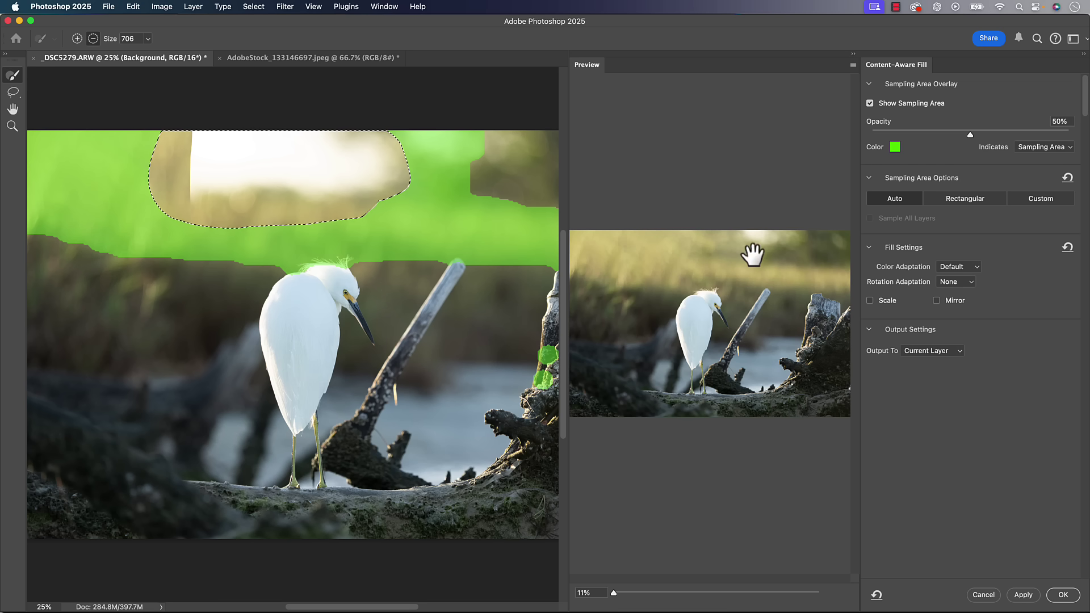
pyautogui.click(1062, 595)
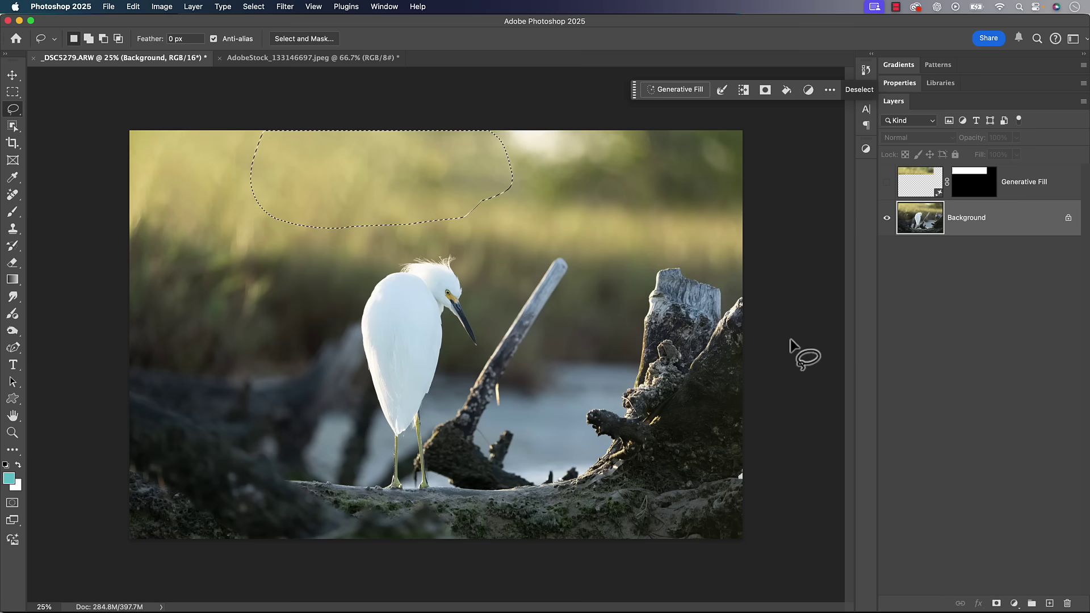
# - Deselect, then inspect the top background's grain at 300% before zooming back out
pyautogui.press('super+d')
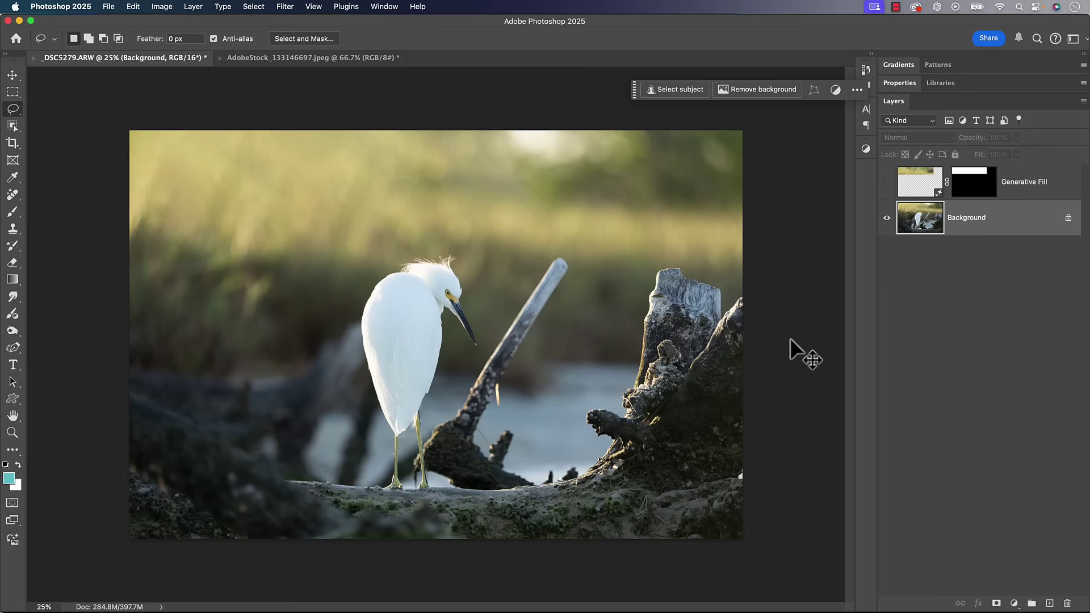
pyautogui.press('super+equal')
pyautogui.press('super+equal')
pyautogui.press('super+equal')
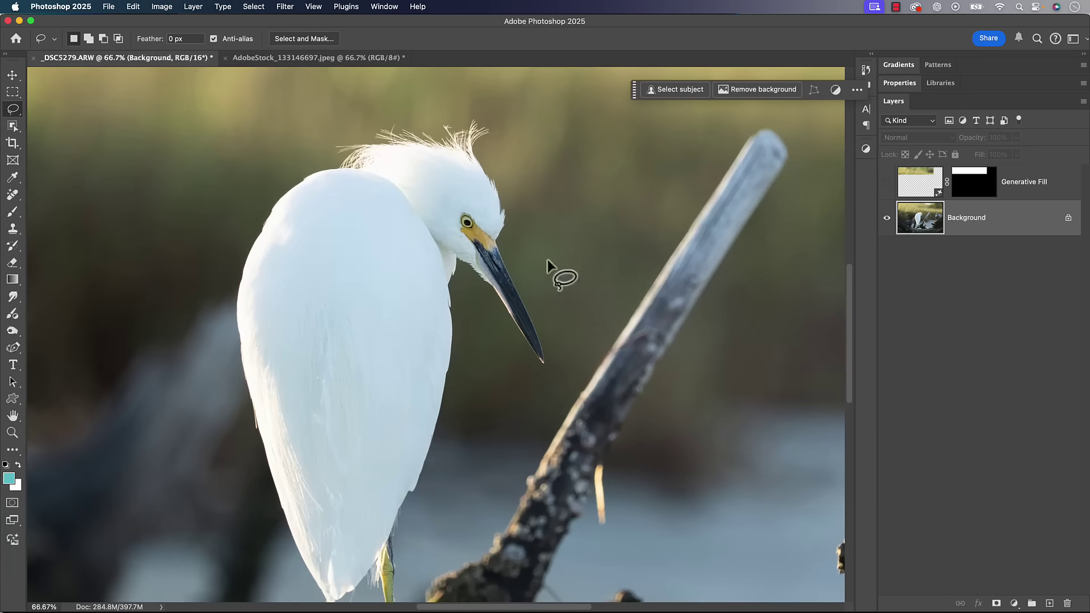
pyautogui.moveTo(548, 273); pyautogui.dragTo(485, 366)
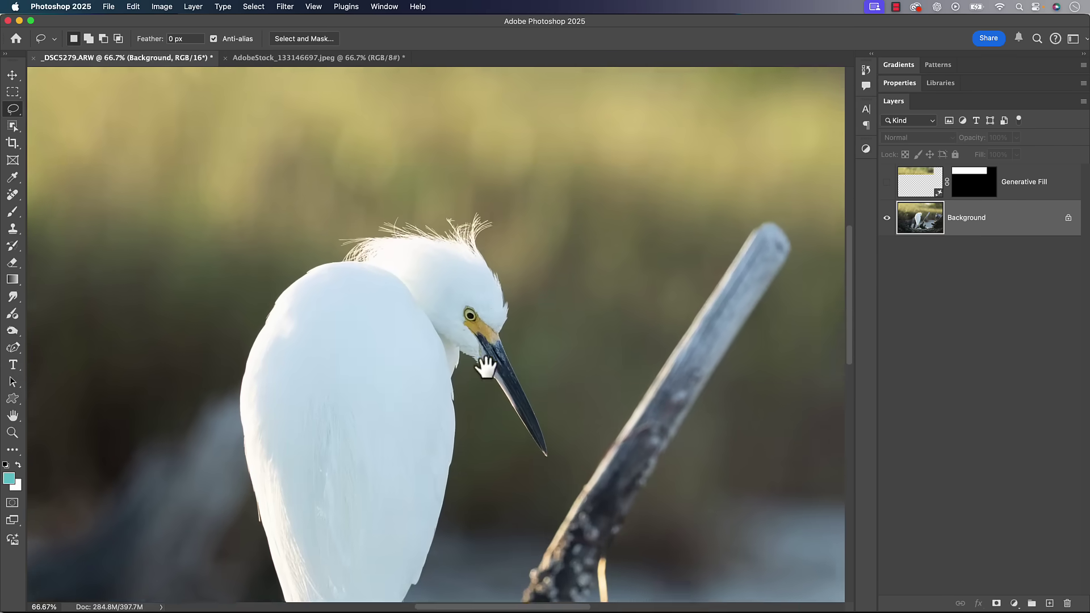
pyautogui.scroll(5, 485, 366)
pyautogui.moveTo(496, 470); pyautogui.dragTo(591, 452)
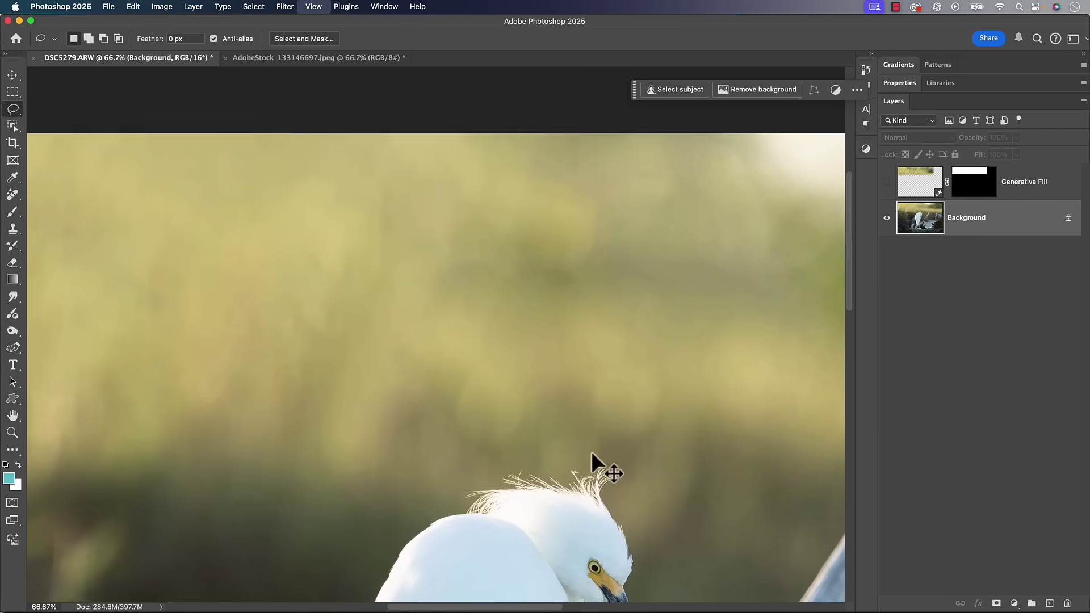
pyautogui.press('super+equal')
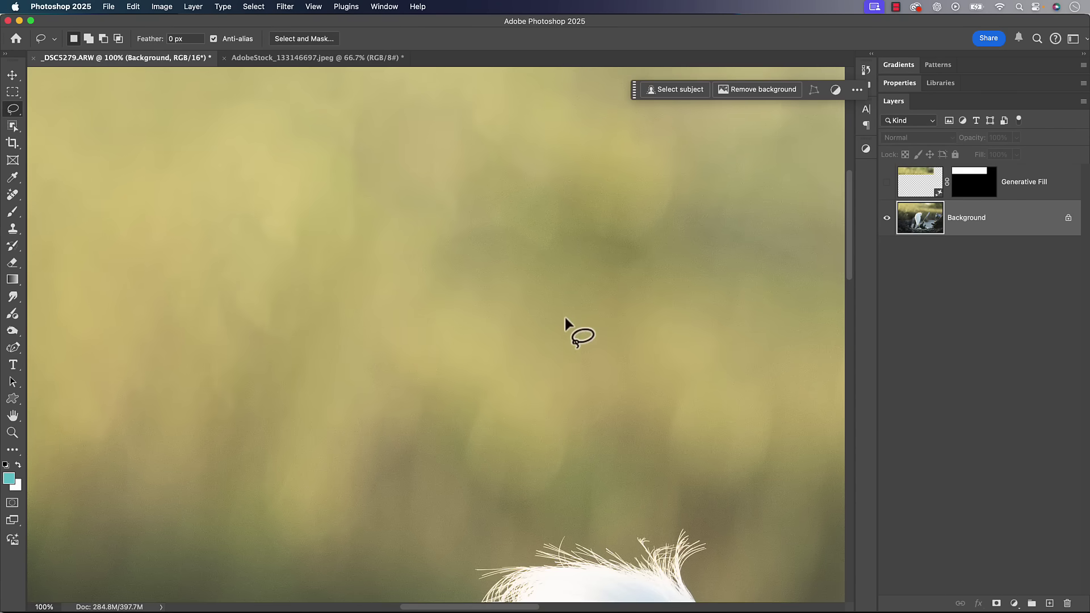
pyautogui.press('super+equal')
pyautogui.press('super+equal')
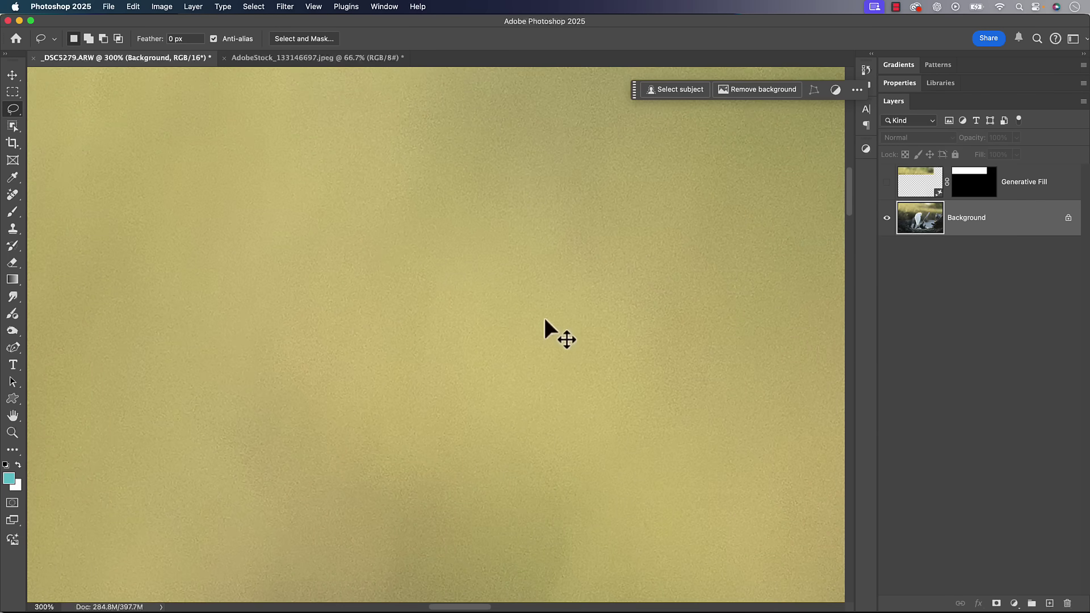
pyautogui.moveTo(518, 185)
pyautogui.mouseDown()
pyautogui.moveTo(514, 536)
pyautogui.moveTo(489, 221)
pyautogui.mouseUp()
pyautogui.moveTo(484, 411); pyautogui.dragTo(483, 211)
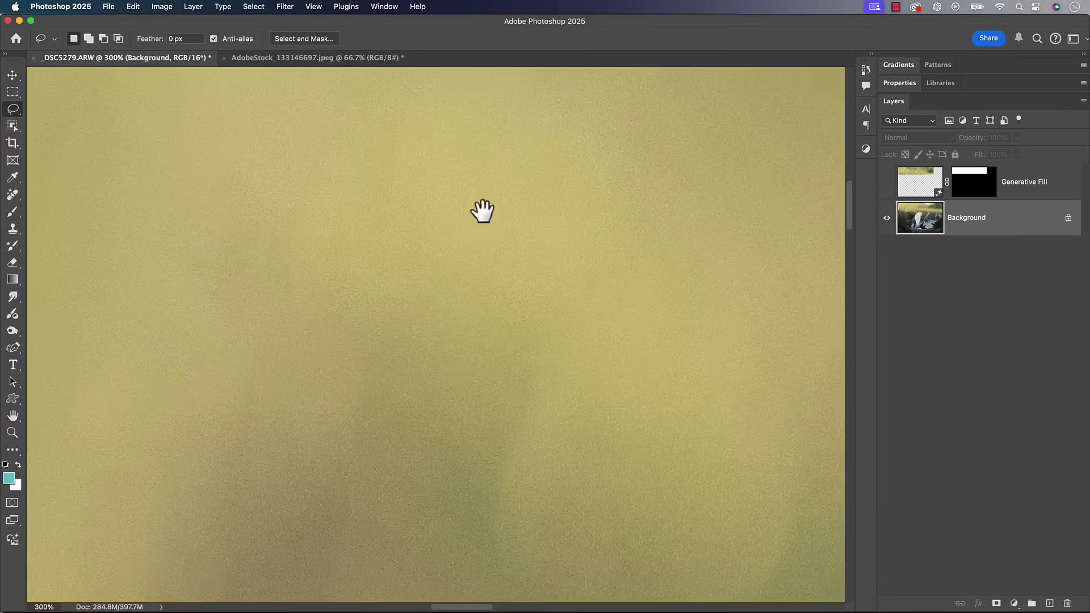
pyautogui.moveTo(479, 409); pyautogui.dragTo(493, 313)
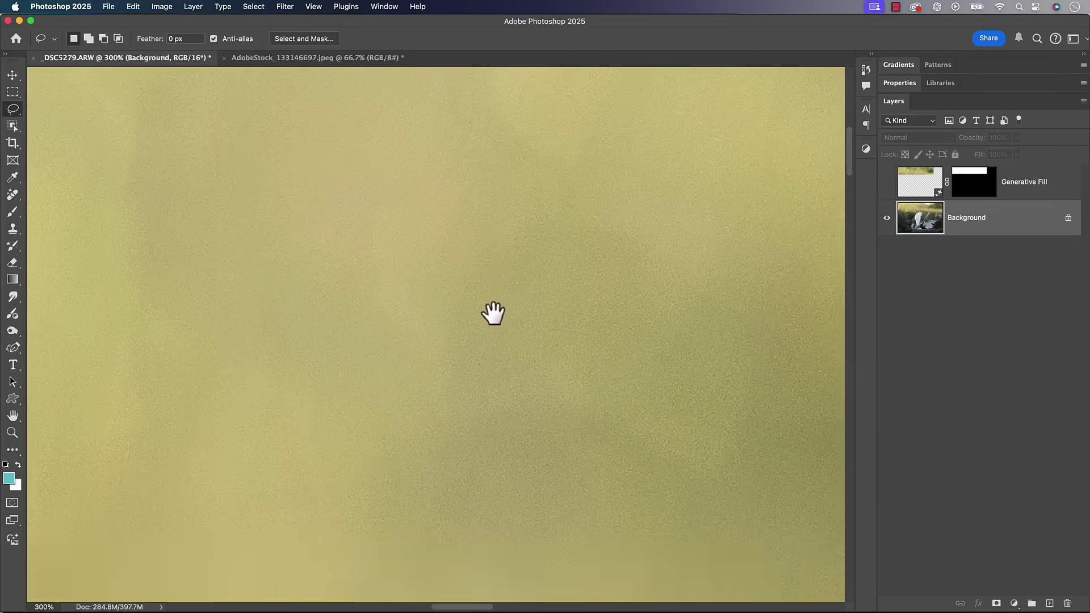
pyautogui.scroll(-5, 498, 345)
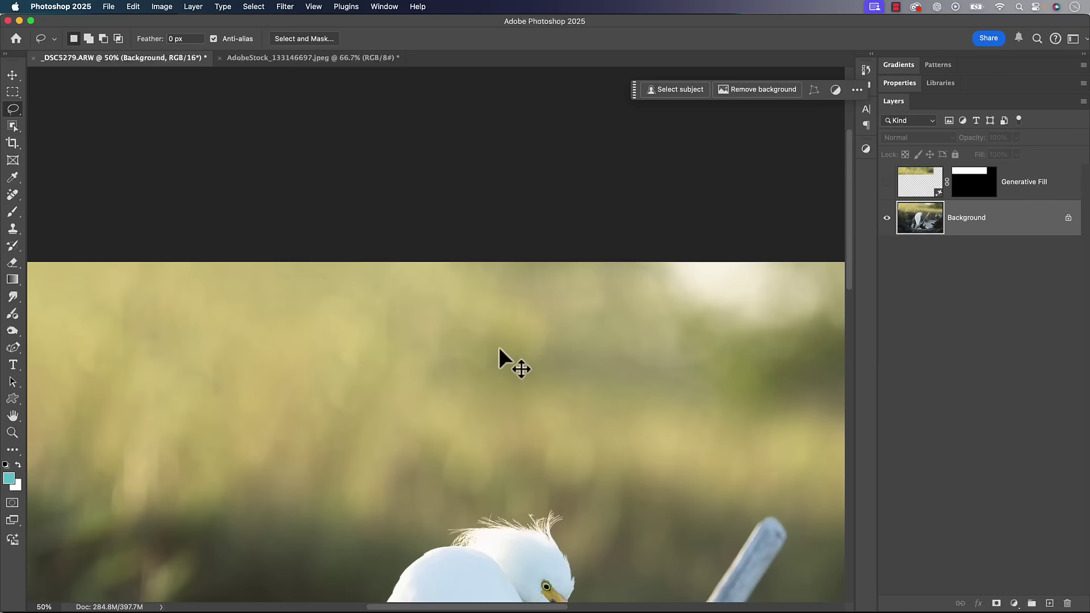
pyautogui.scroll(-3, 498, 346)
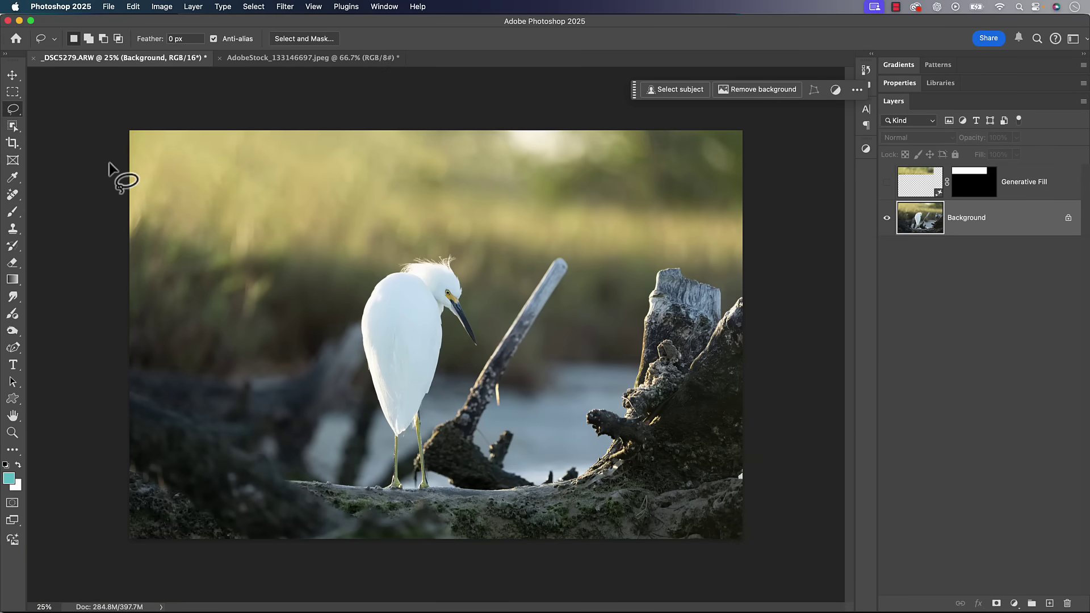
pyautogui.click(13, 194)
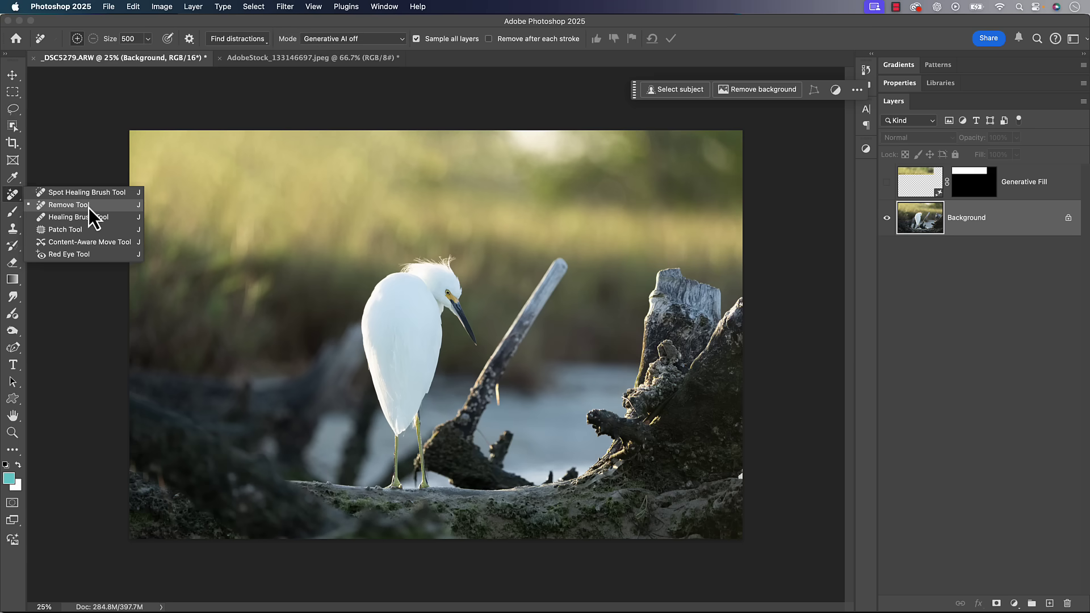
pyautogui.click(88, 205)
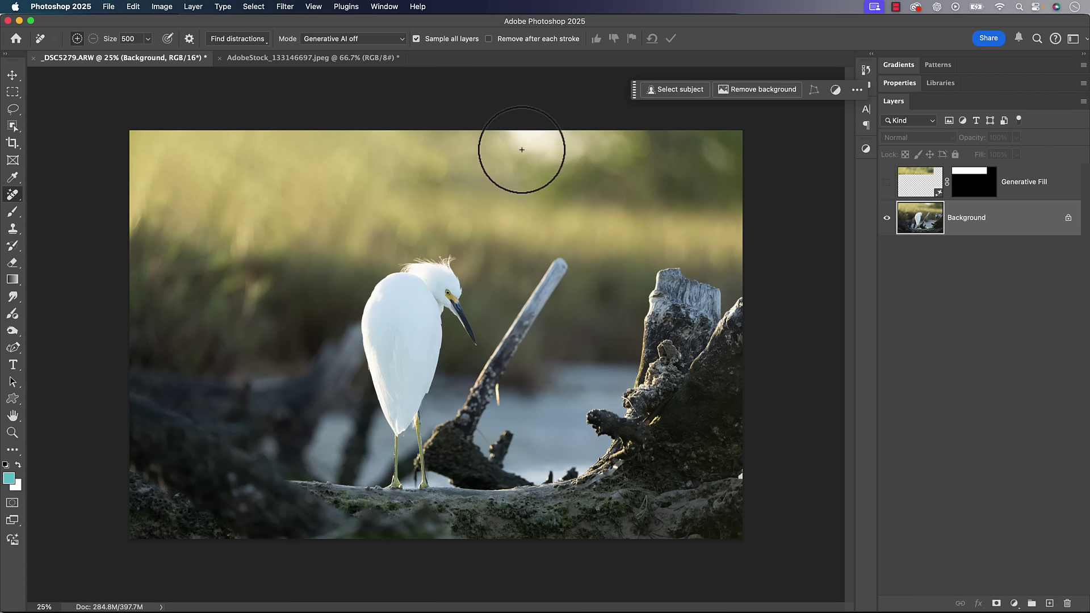
pyautogui.click(351, 37)
pyautogui.click(353, 14)
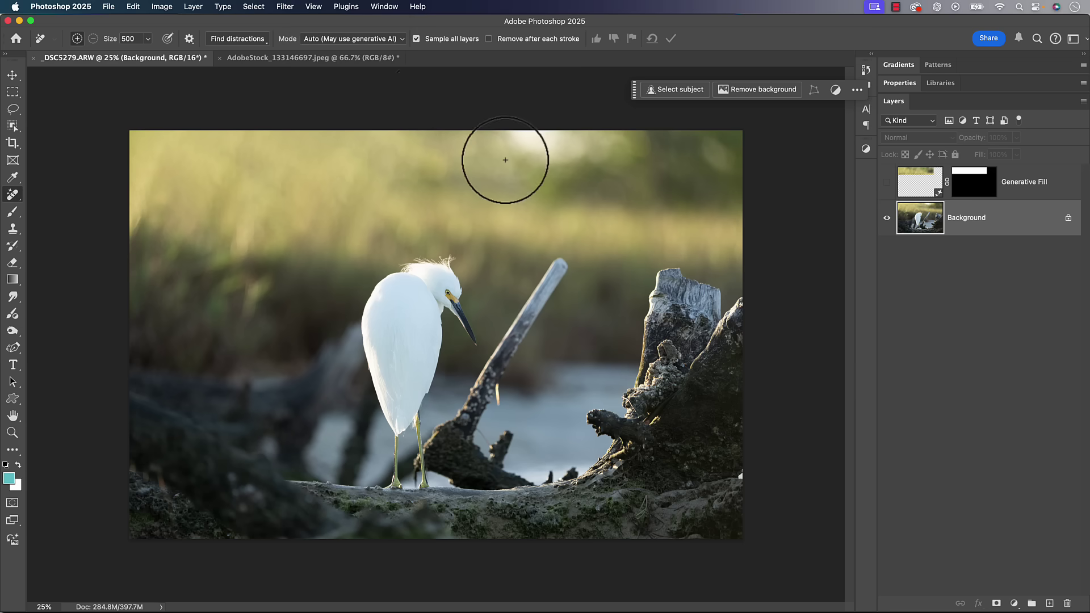
pyautogui.moveTo(569, 144)
pyautogui.mouseDown()
pyautogui.moveTo(510, 154)
pyautogui.moveTo(579, 128)
pyautogui.moveTo(536, 152)
pyautogui.moveTo(540, 126)
pyautogui.moveTo(571, 143)
pyautogui.mouseUp()
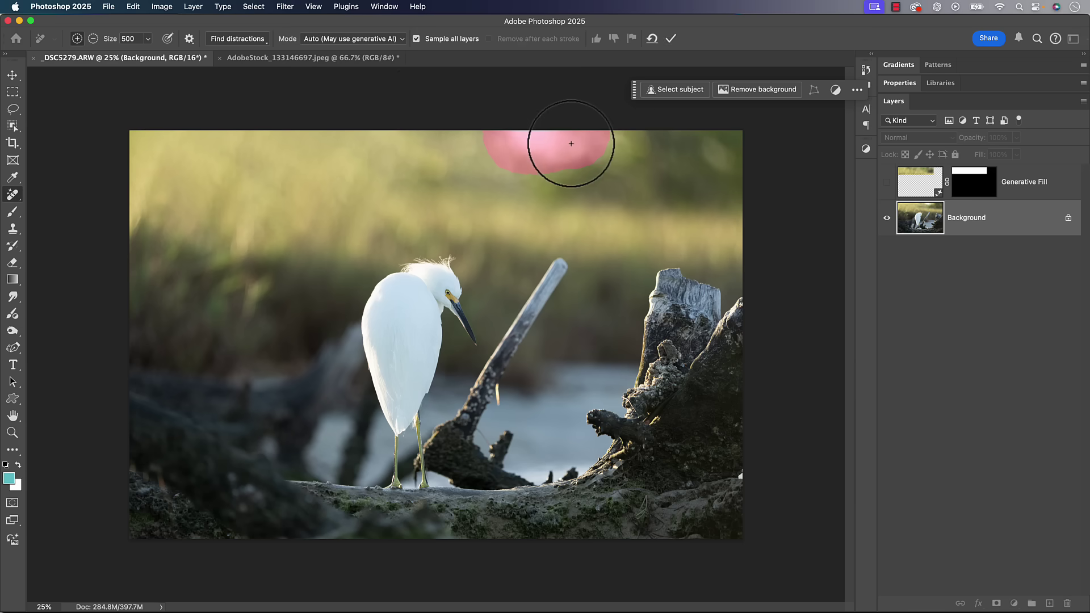
pyautogui.click(672, 39)
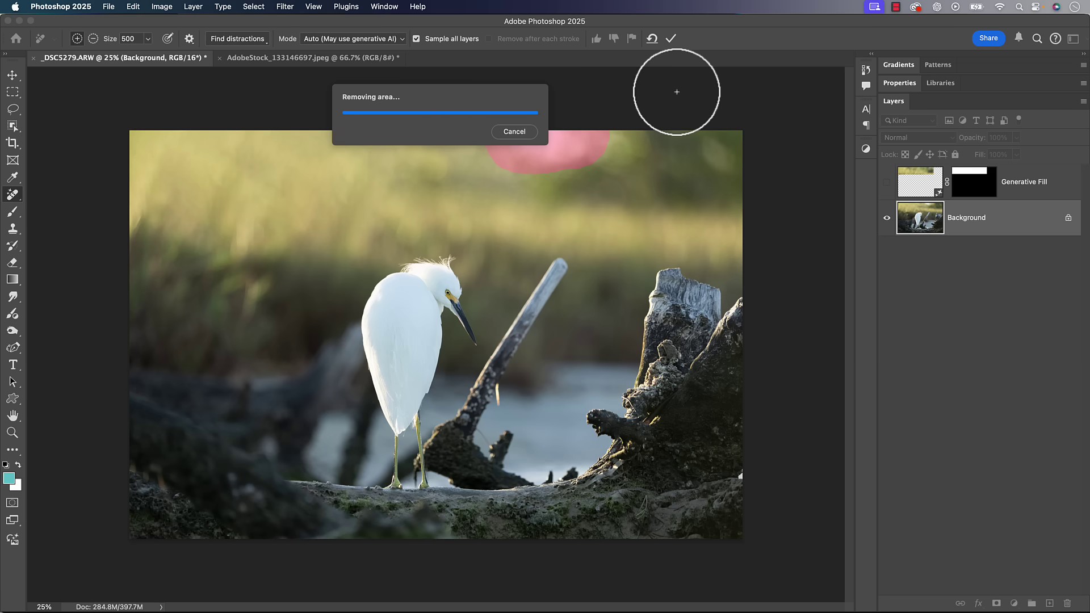
pyautogui.press('super+equal')
pyautogui.press('super+equal')
pyautogui.press('super+equal')
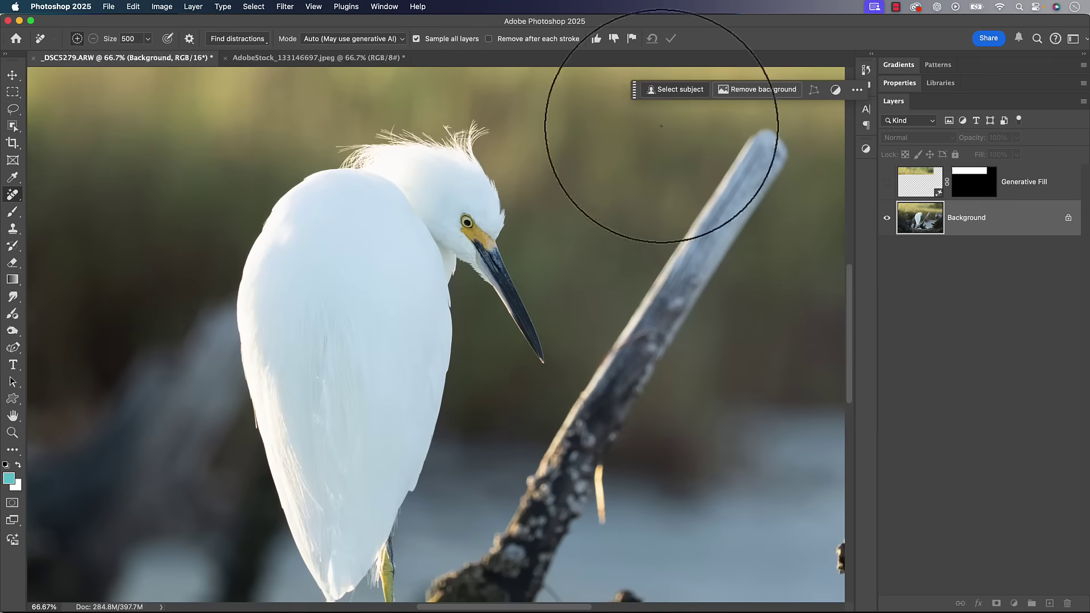
pyautogui.scroll(15, 603, 183)
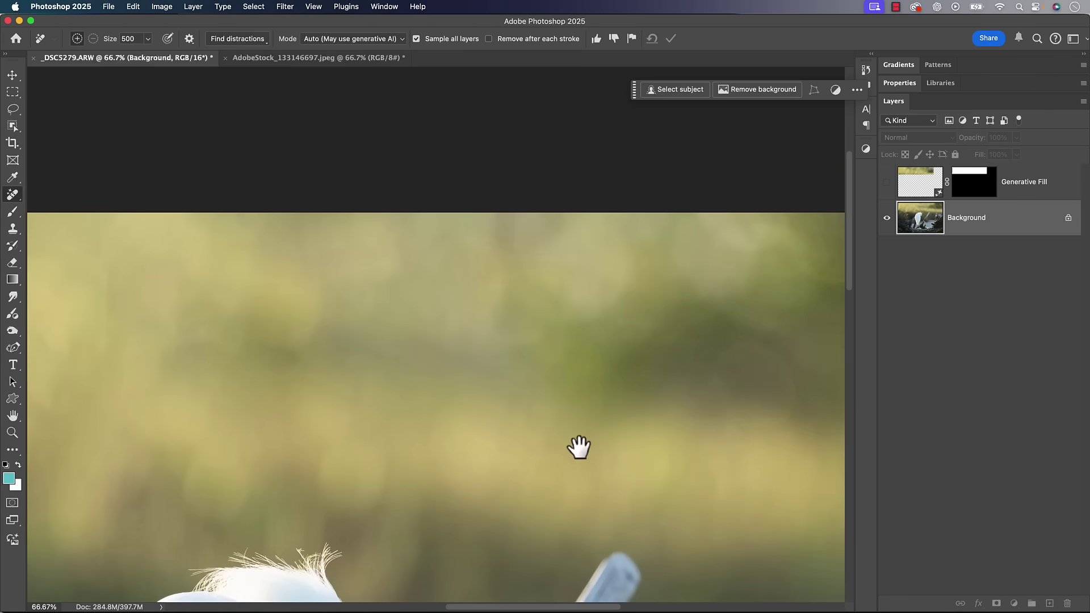
pyautogui.press('super+equal')
pyautogui.press('super+equal')
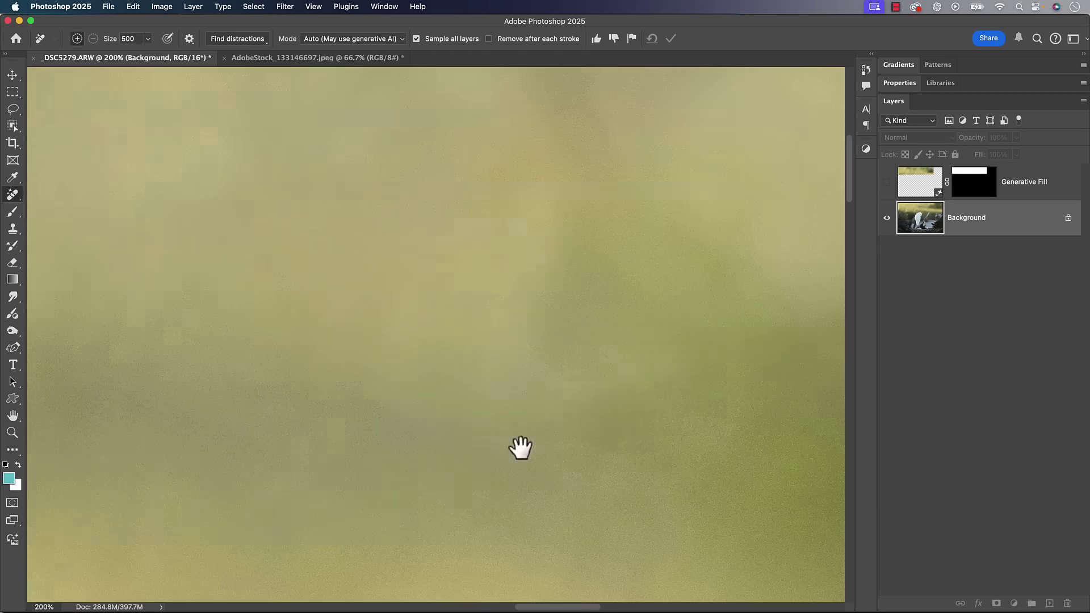
pyautogui.hscroll(5, 482, 432)
pyautogui.scroll(-3, 482, 431)
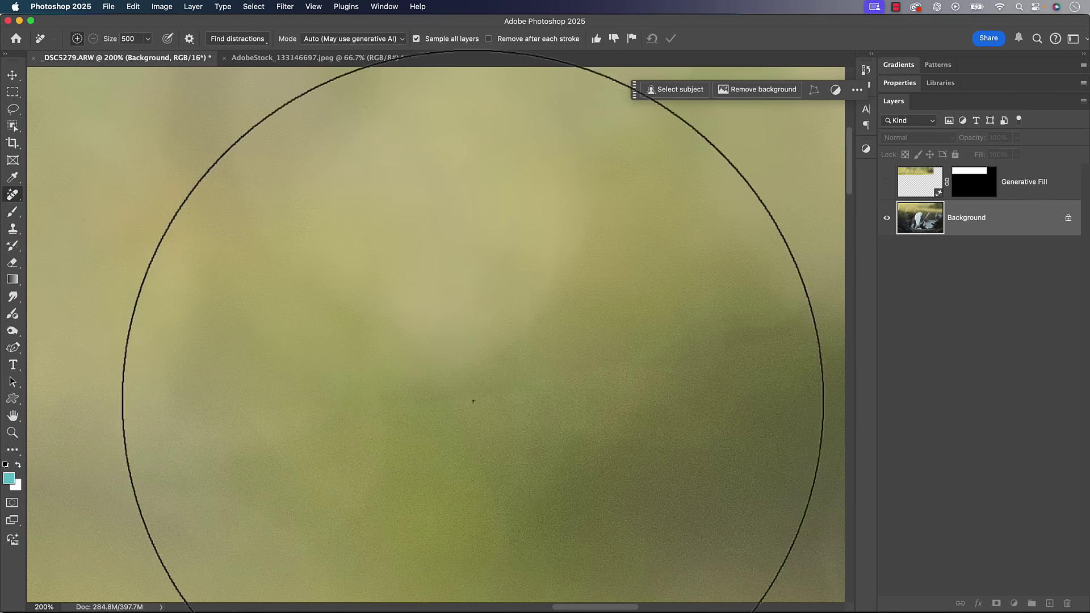
pyautogui.press('v')
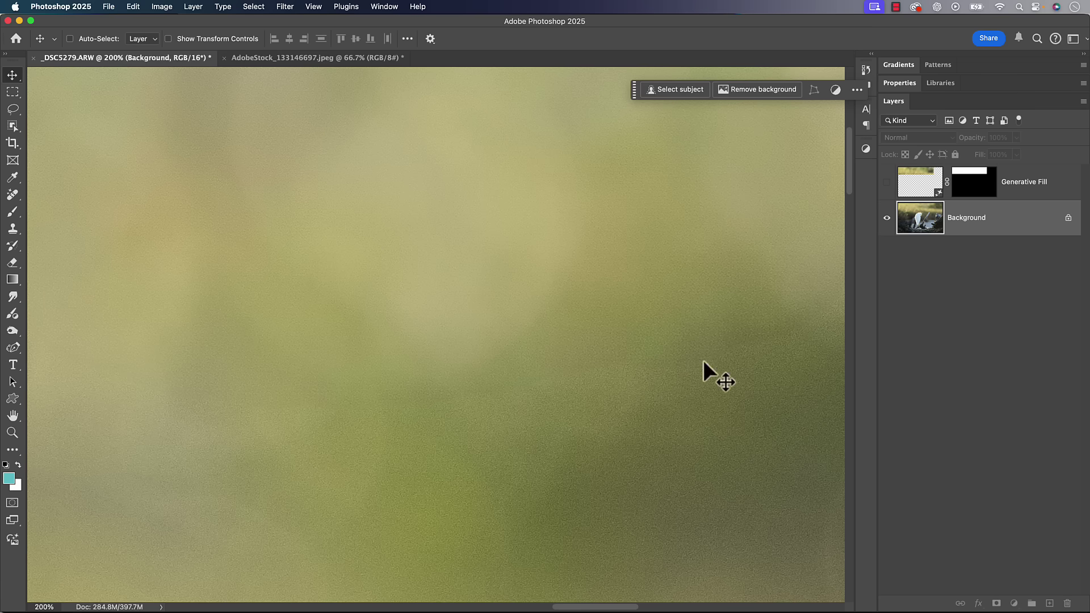
pyautogui.press('super+z')
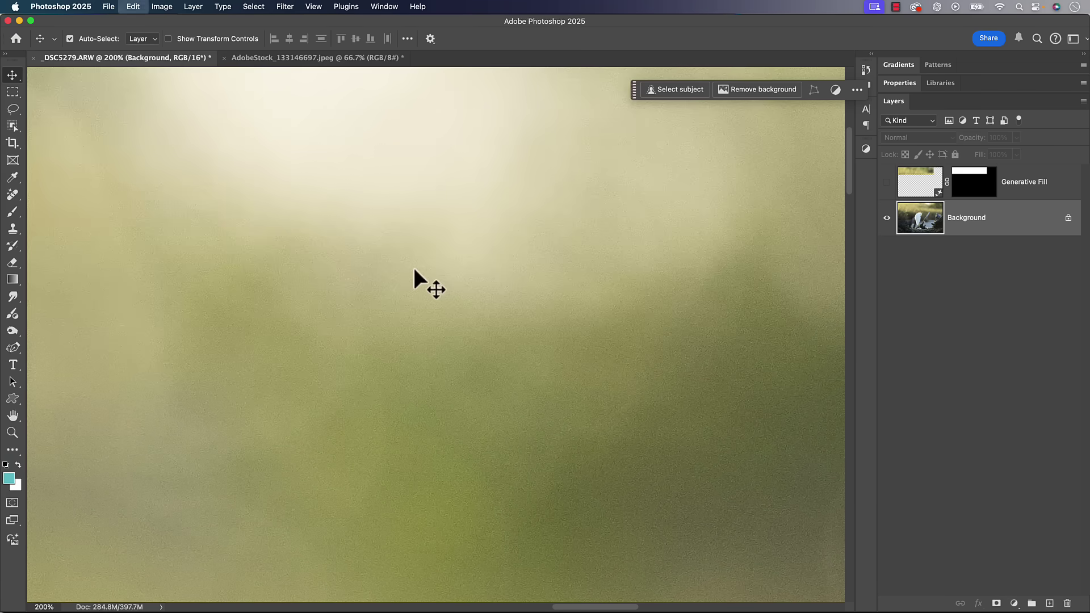
pyautogui.press('super+minus')
pyautogui.press('super+minus')
pyautogui.press('super+minus')
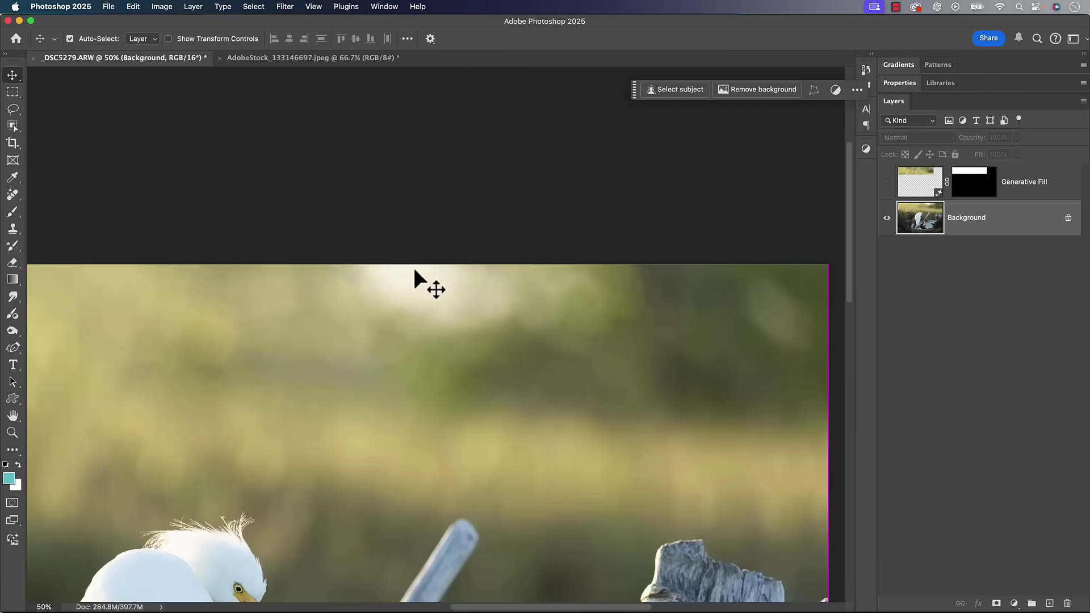
# - Brush out the top bright patch with the Remove Tool, generative AI off, and check at 200%
pyautogui.click(12, 195)
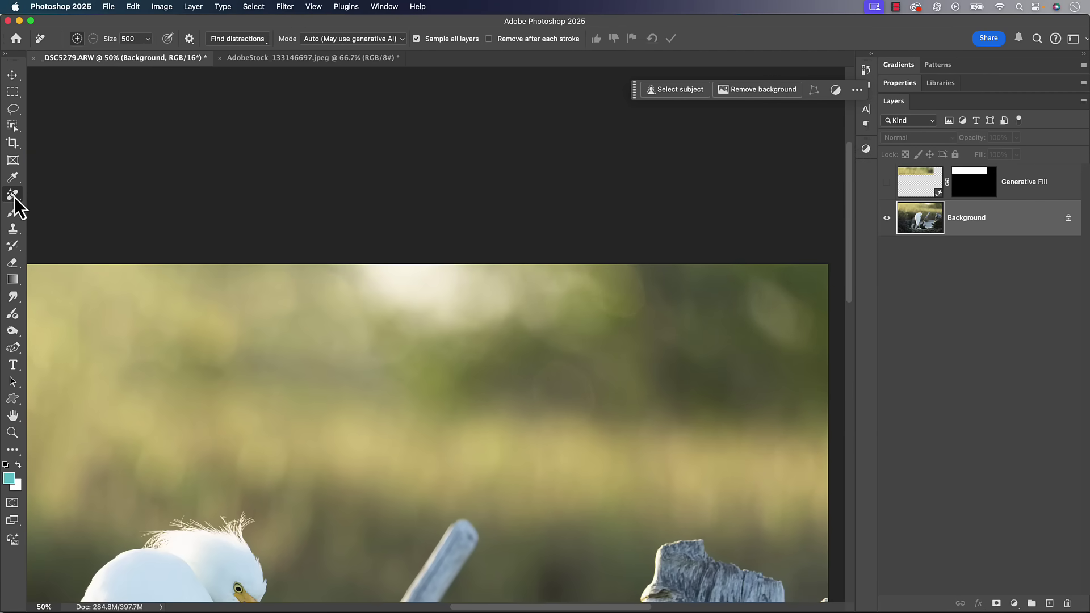
pyautogui.click(68, 206)
pyautogui.click(379, 45)
pyautogui.click(363, 66)
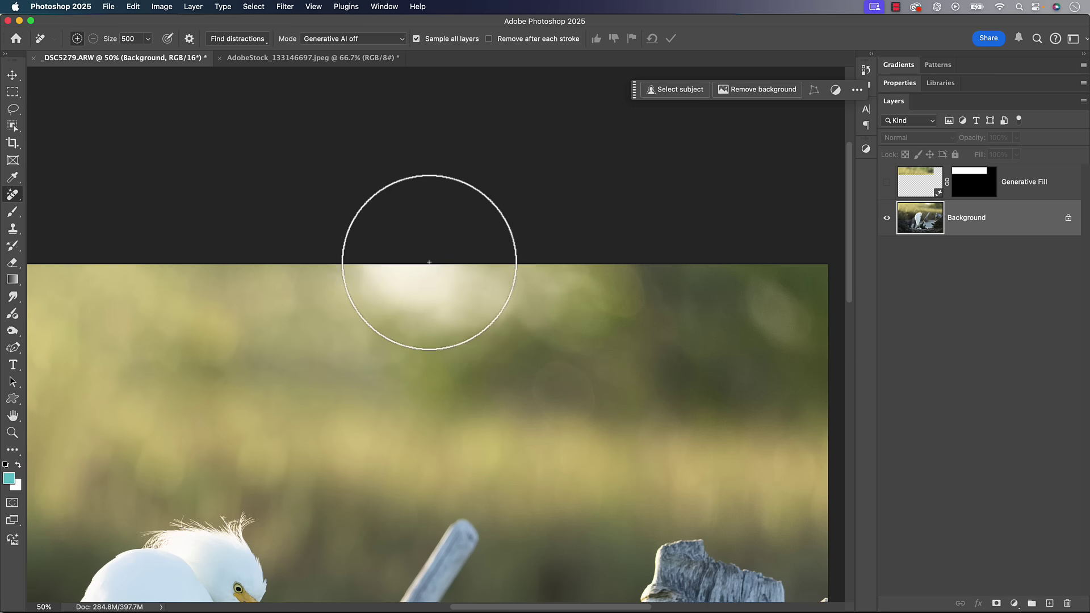
pyautogui.moveTo(428, 256)
pyautogui.mouseDown()
pyautogui.moveTo(368, 279)
pyautogui.moveTo(506, 295)
pyautogui.moveTo(345, 290)
pyautogui.moveTo(534, 269)
pyautogui.moveTo(493, 296)
pyautogui.moveTo(365, 308)
pyautogui.moveTo(494, 270)
pyautogui.mouseUp()
pyautogui.click(670, 38)
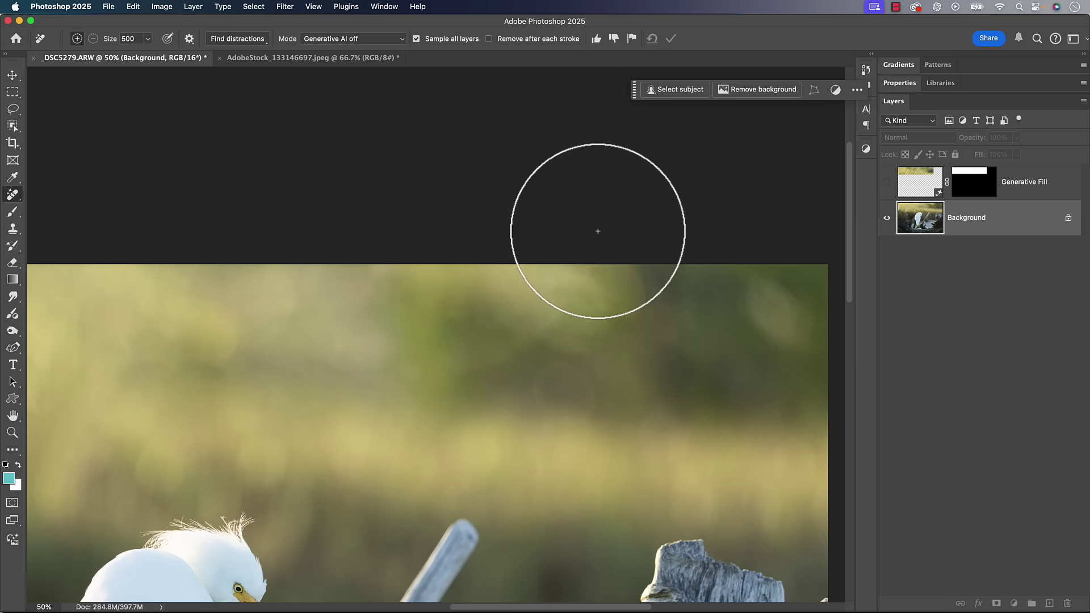
pyautogui.press('super+equal')
pyautogui.press('super+equal')
pyautogui.press('super+equal')
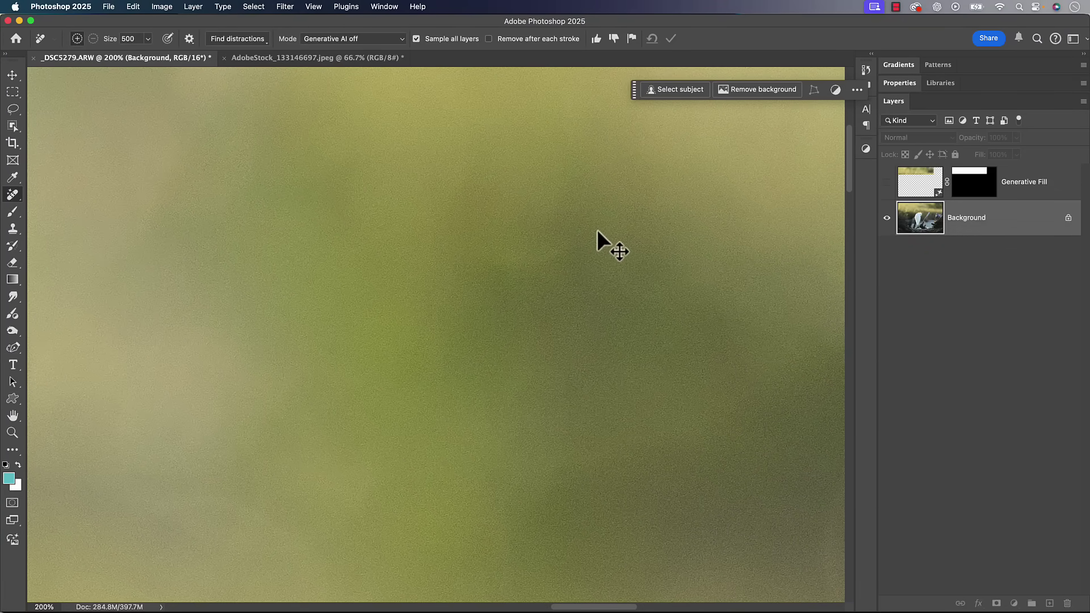
pyautogui.press('super+minus')
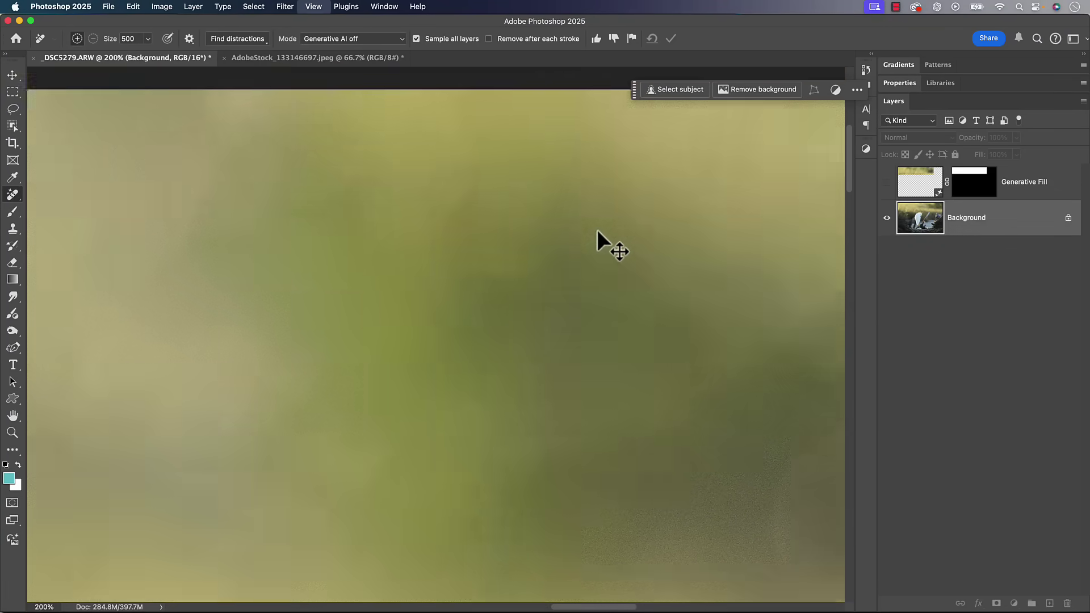
pyautogui.press('super+minus')
pyautogui.press('super+minus')
pyautogui.press('super+minus')
pyautogui.press('super+minus')
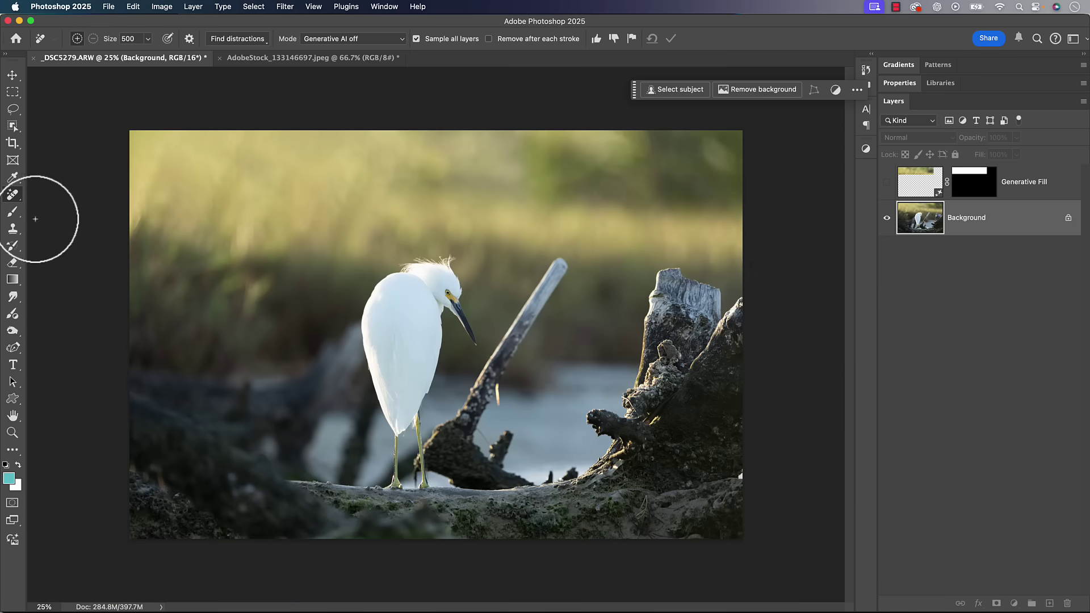
# - Leave the healing tools flyout and switch back to the Move tool
pyautogui.rightClick(15, 199)
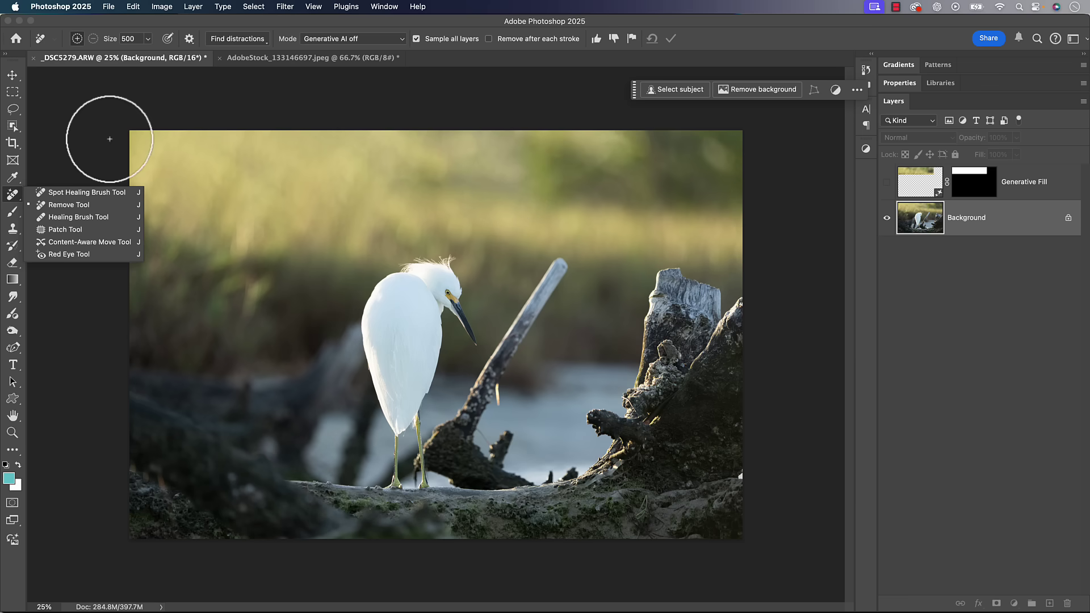
pyautogui.click(12, 76)
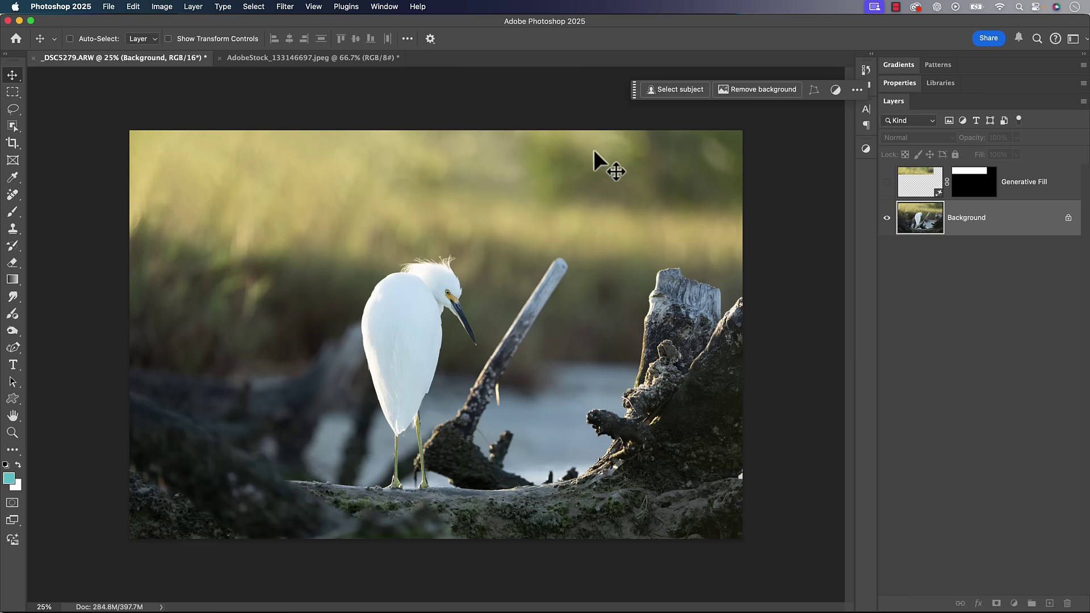